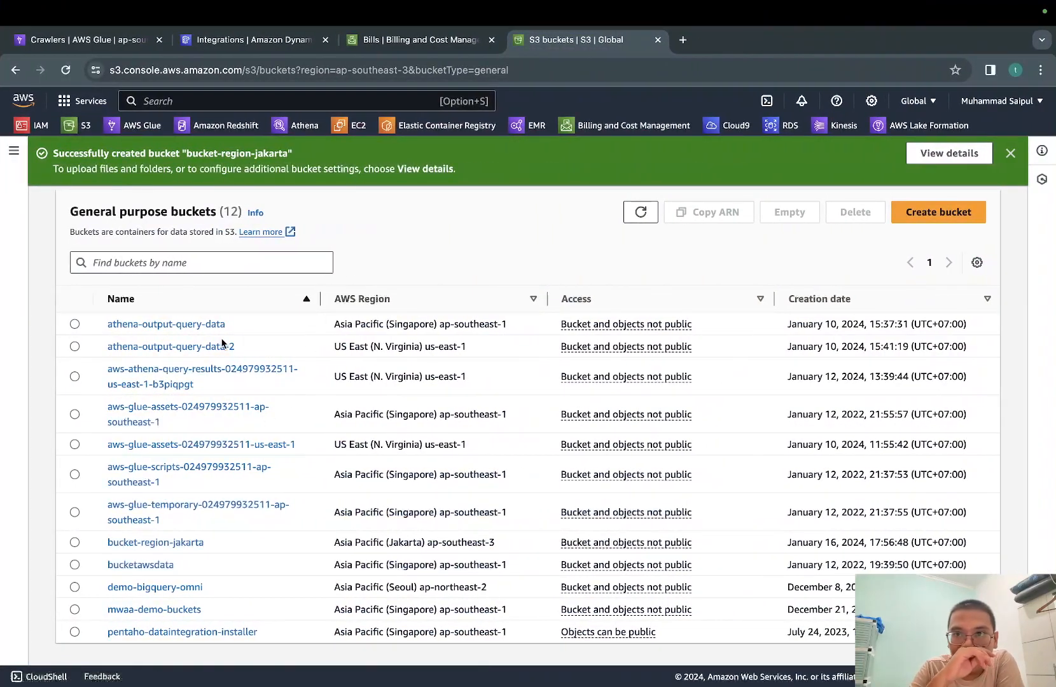
Upload green_tripdata_2023-02.parquet from the public_dataset folder to bucket-region-jakarta and close the upload status
{"action": "scroll", "coordinate": [222, 344], "scroll_direction": "down", "scroll_amount": 1}
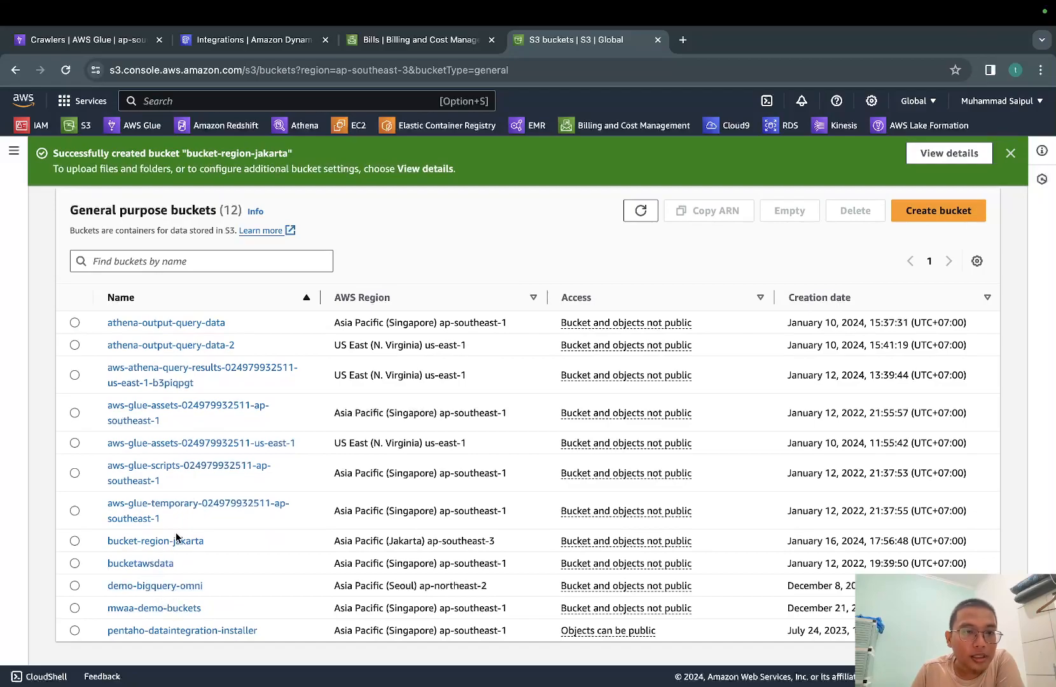
{"action": "left_click", "coordinate": [175, 539]}
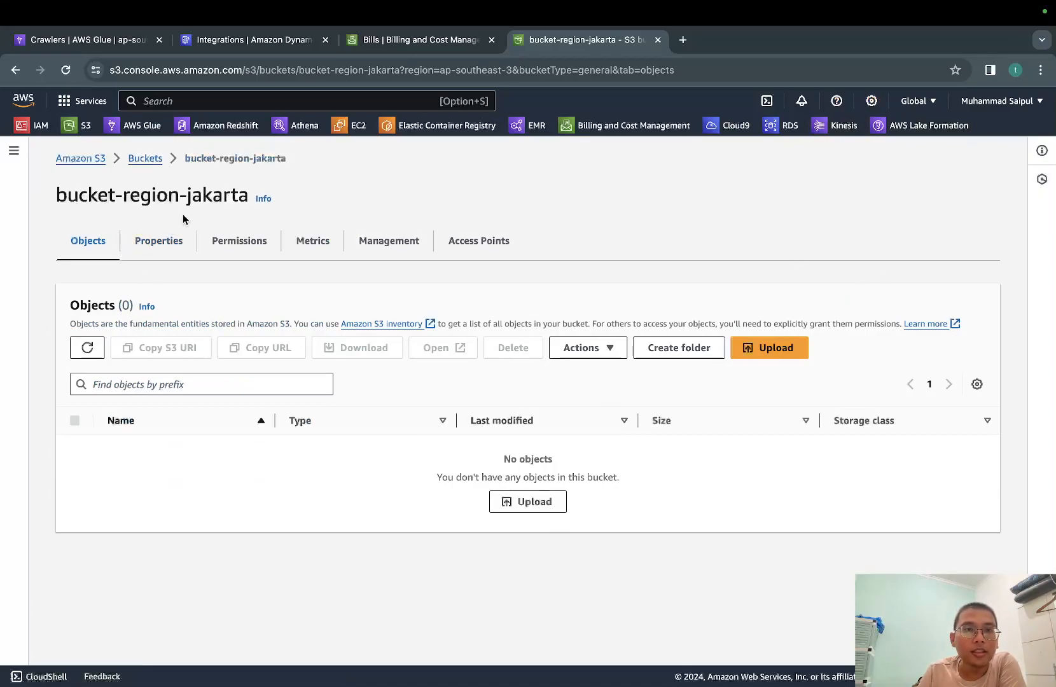
{"action": "left_click", "coordinate": [765, 353]}
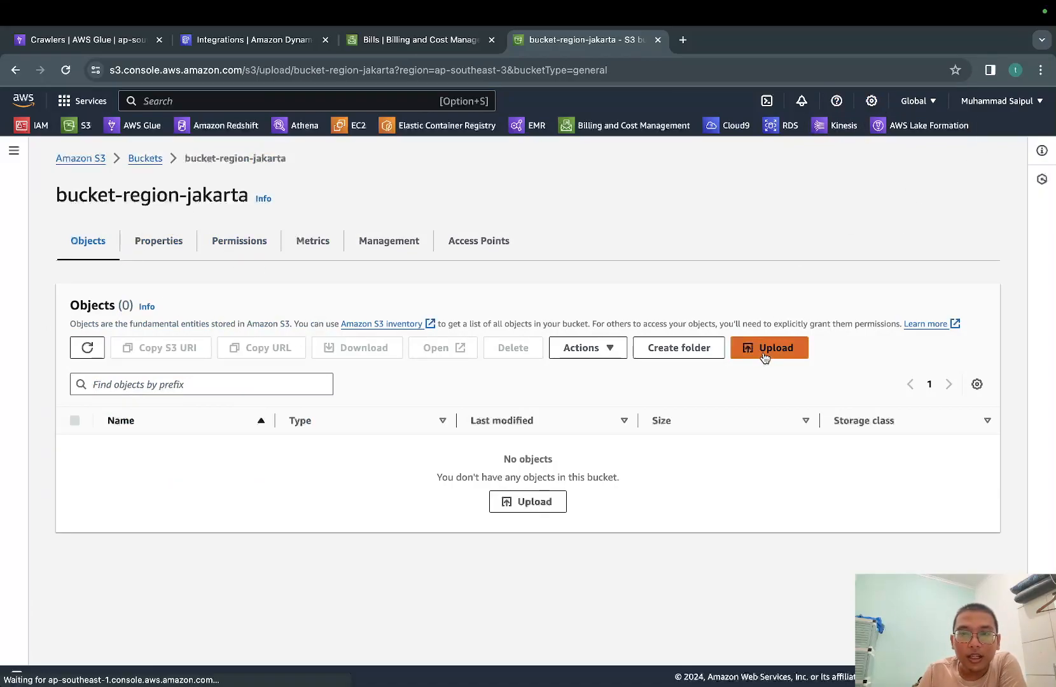
{"action": "scroll", "coordinate": [505, 394], "scroll_direction": "down", "scroll_amount": 2}
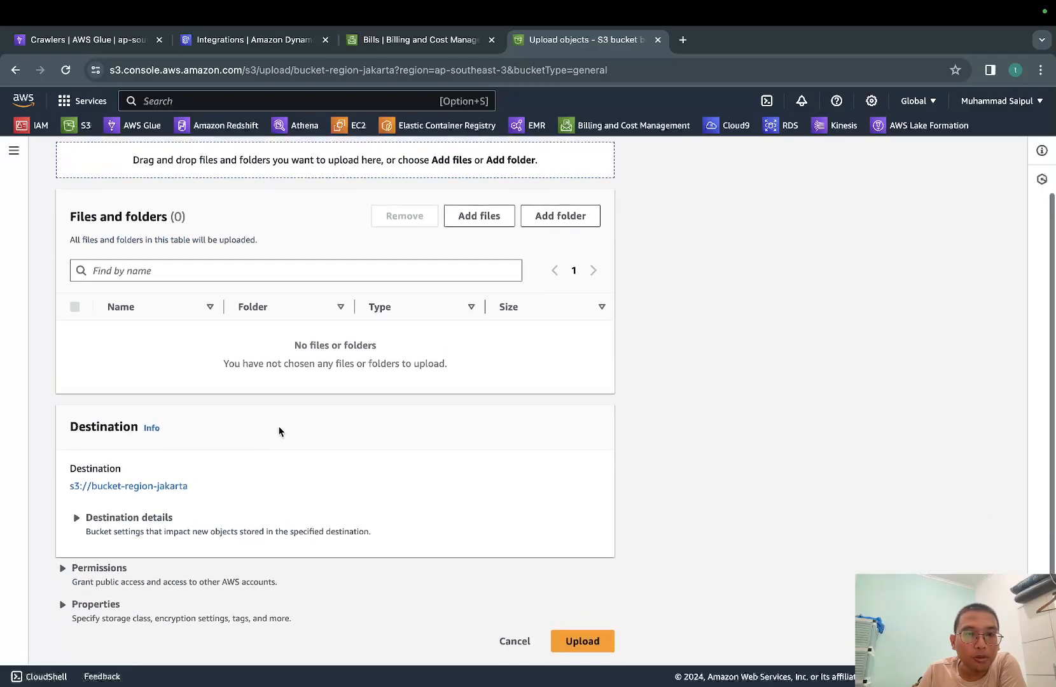
{"action": "left_click", "coordinate": [481, 217]}
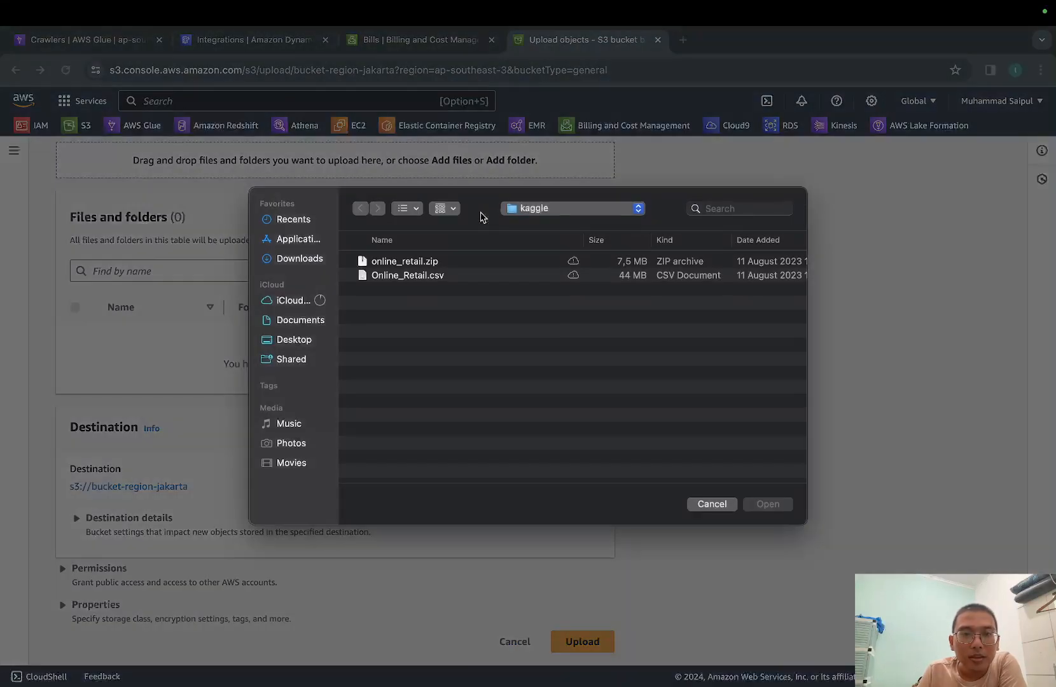
{"action": "left_click", "coordinate": [546, 214]}
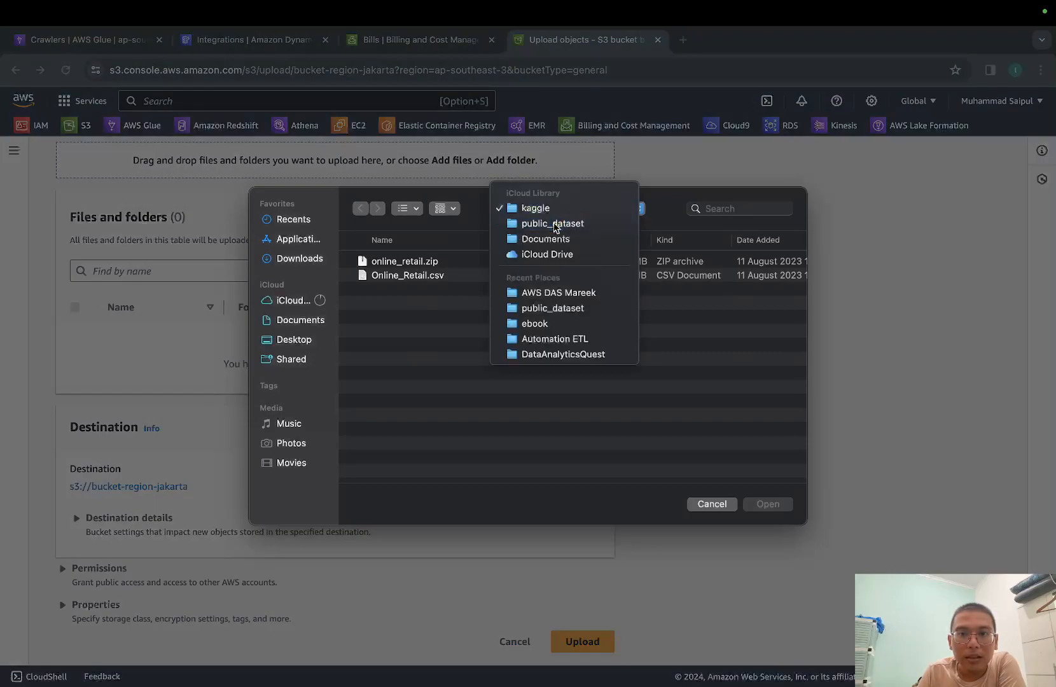
{"action": "left_click", "coordinate": [549, 224]}
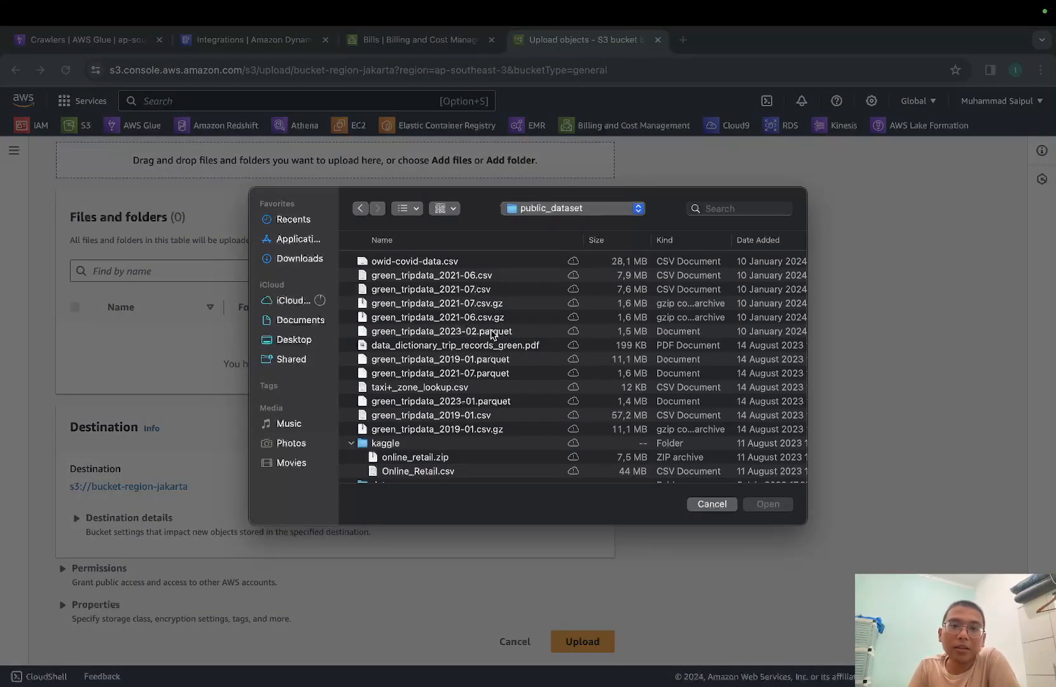
{"action": "left_click", "coordinate": [458, 332]}
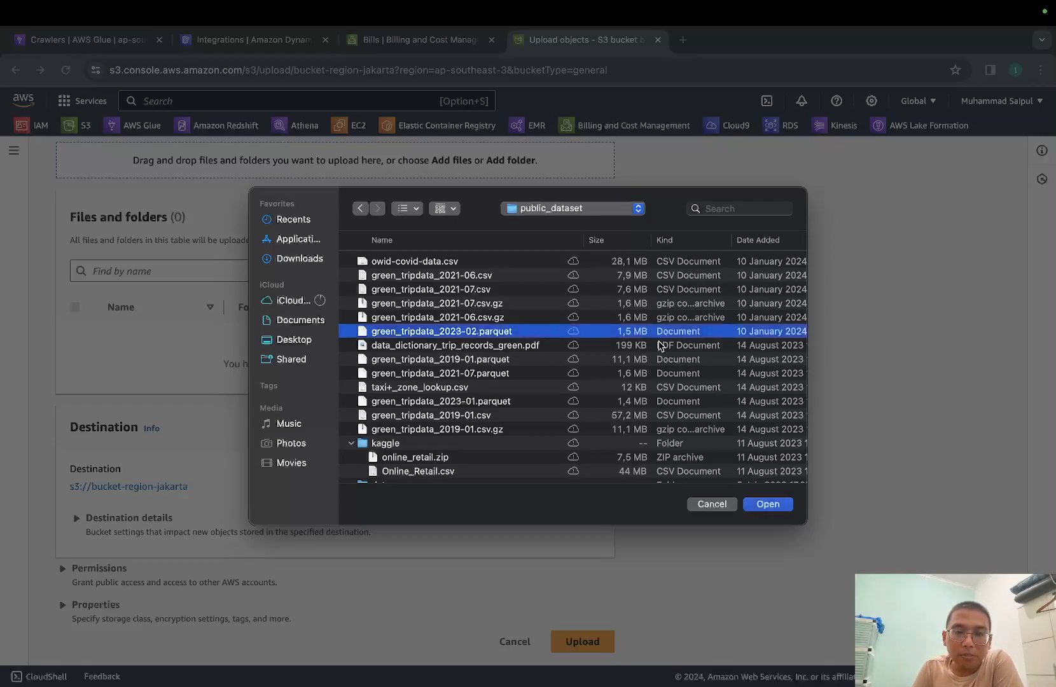
{"action": "left_click", "coordinate": [786, 504]}
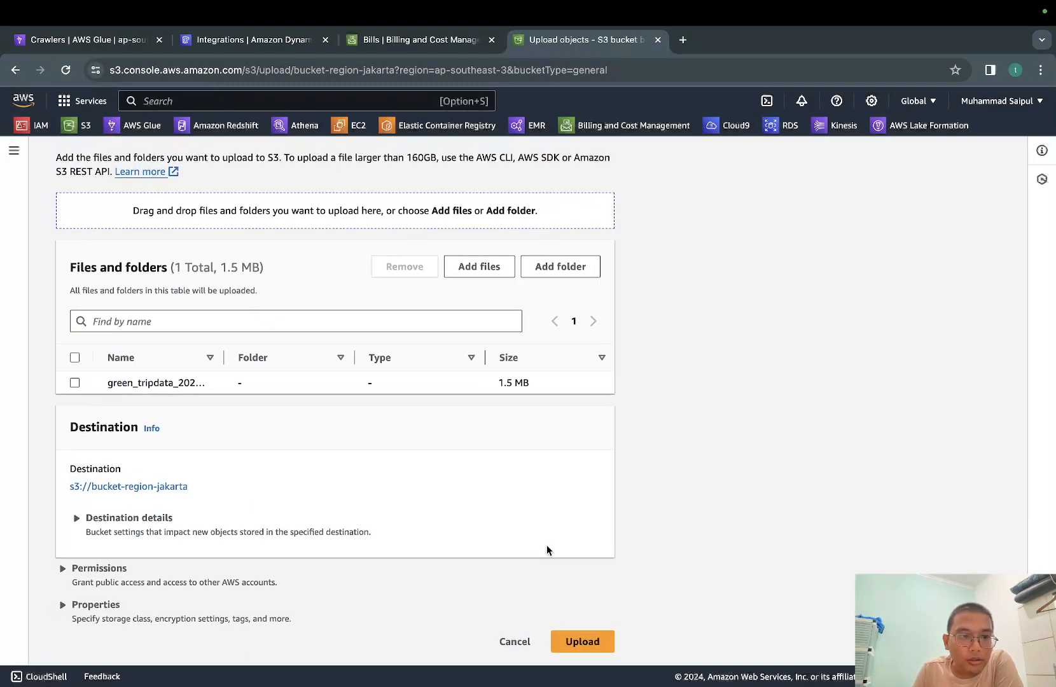
{"action": "left_click", "coordinate": [600, 643]}
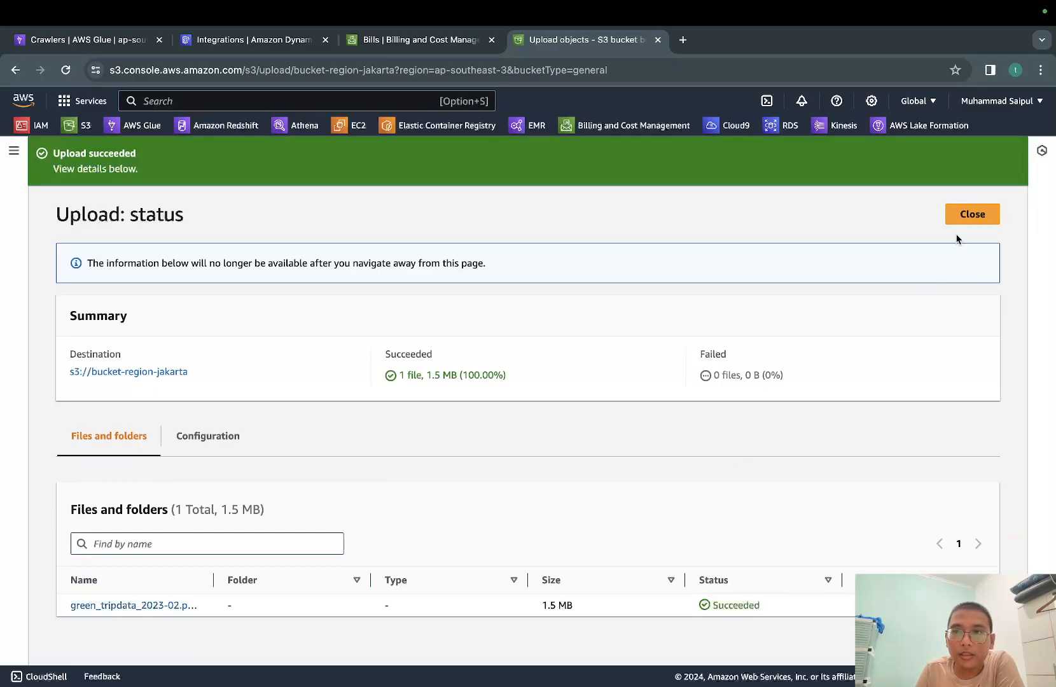
{"action": "left_click", "coordinate": [971, 216]}
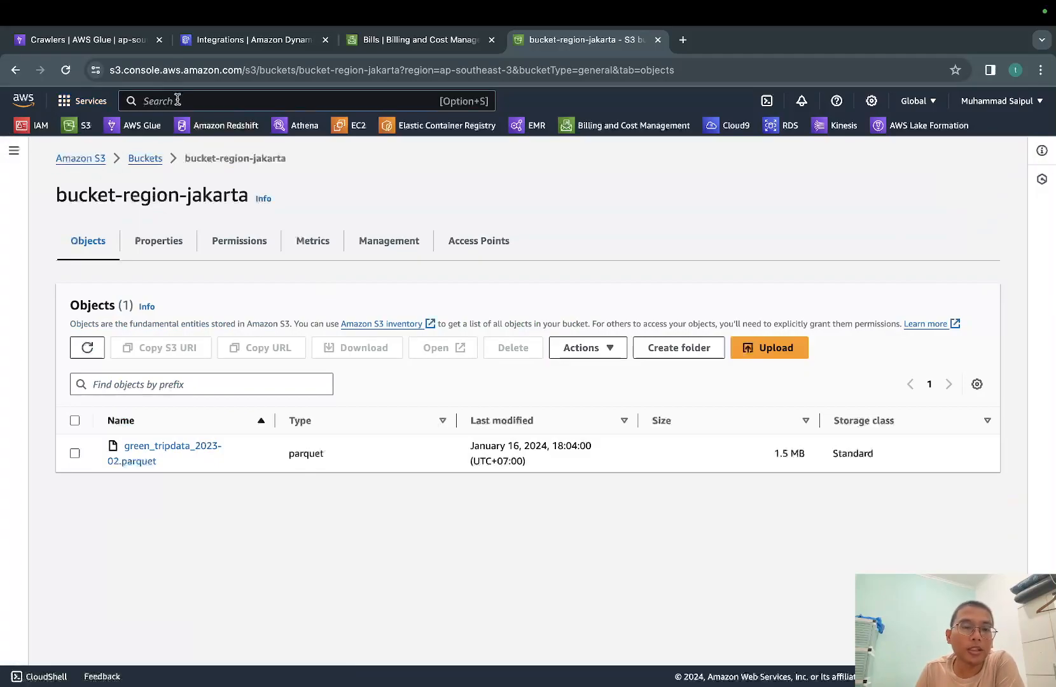
Switch to AWS Glue, open the crawlers list and change the region to Asia Pacific (Jakarta)
{"action": "type", "text": "aws g"}
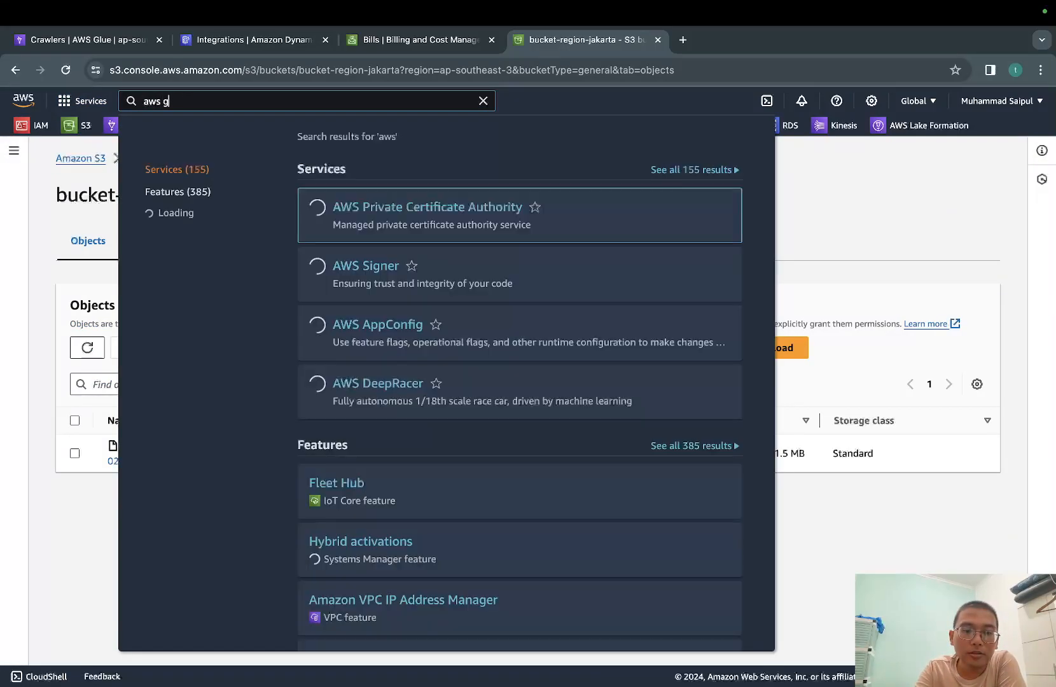
{"action": "type", "text": "lue"}
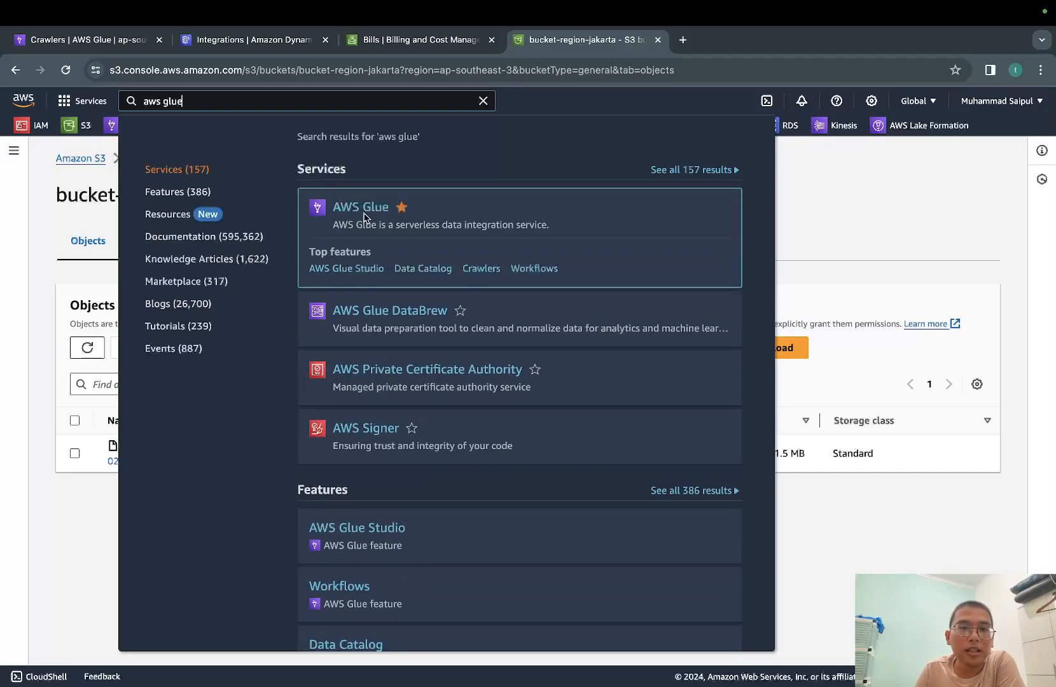
{"action": "left_click", "coordinate": [96, 37]}
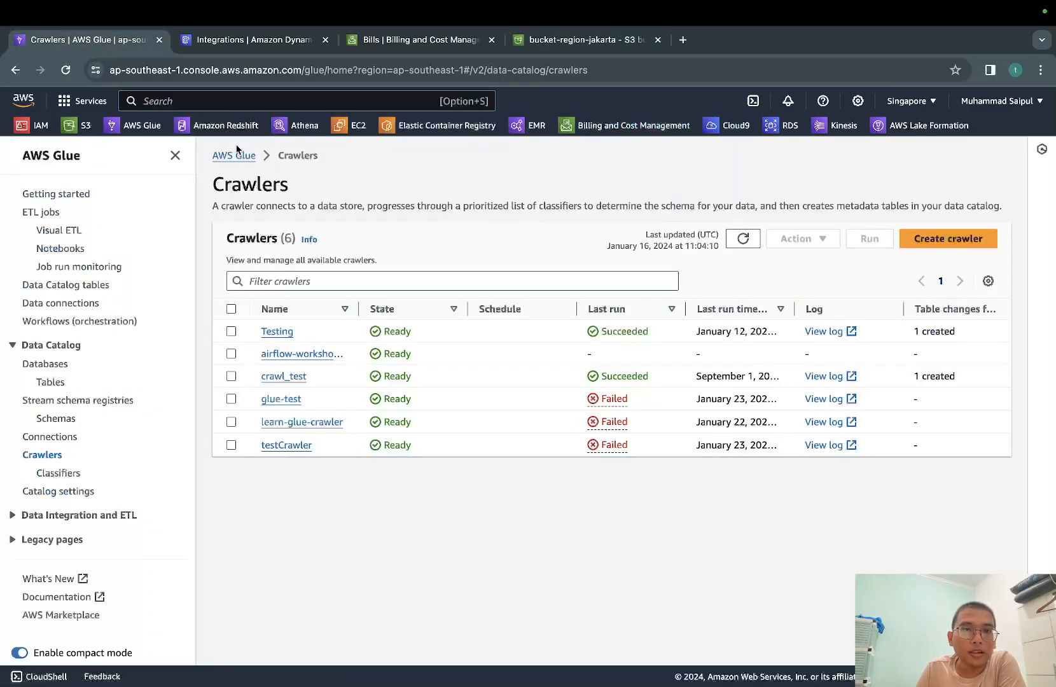
{"action": "left_click", "coordinate": [136, 127]}
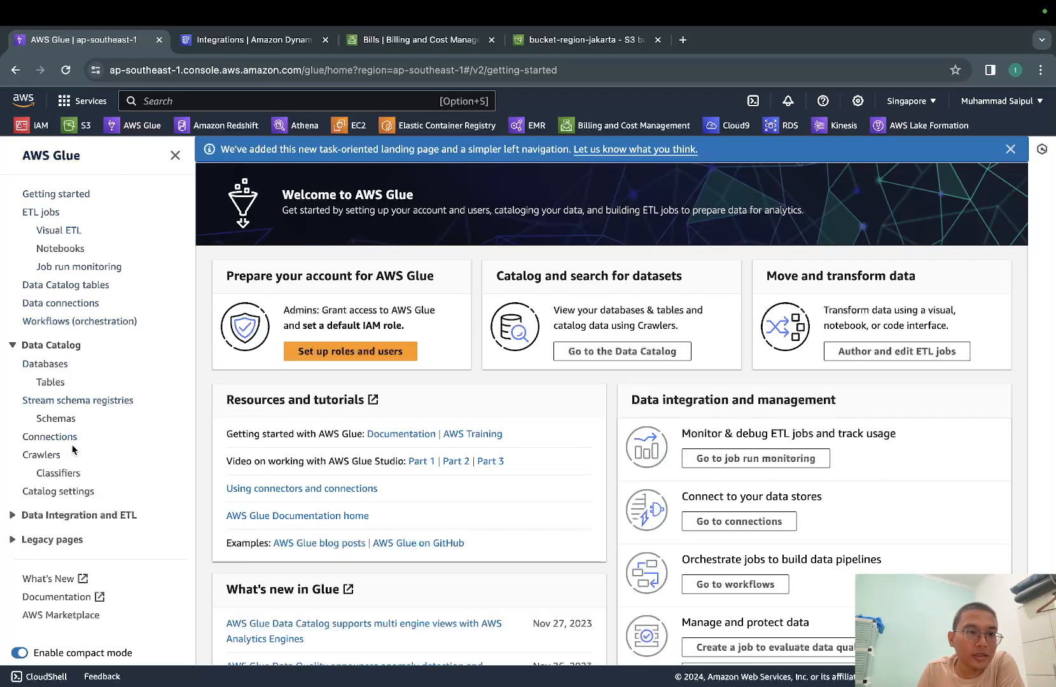
{"action": "left_click", "coordinate": [42, 456]}
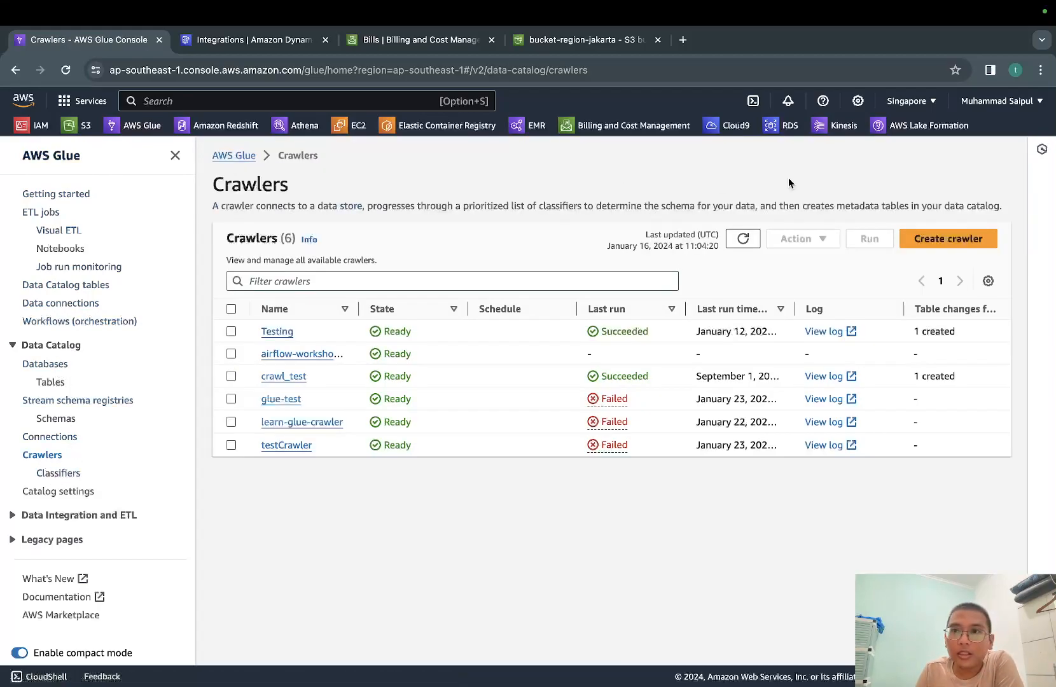
{"action": "left_click", "coordinate": [916, 101]}
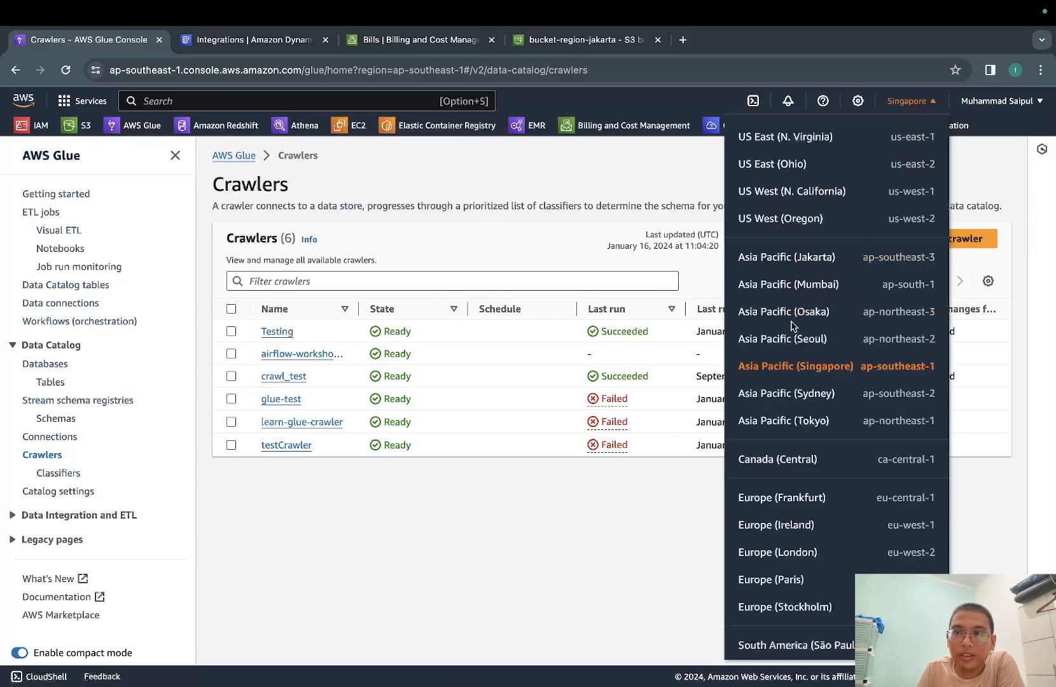
{"action": "left_click", "coordinate": [812, 258]}
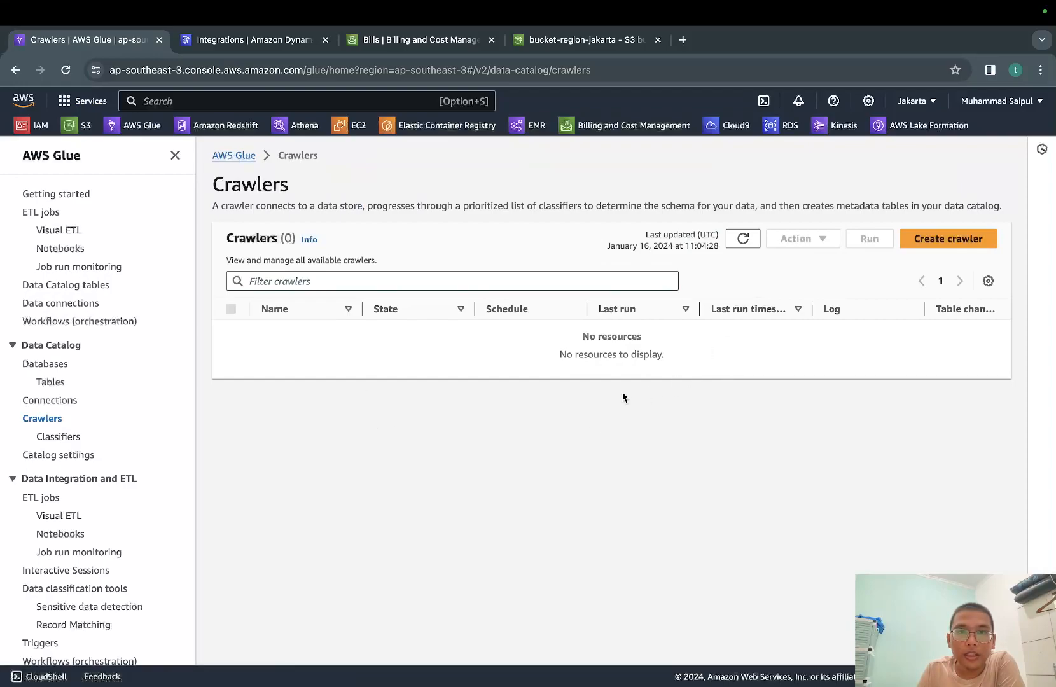
Start a new crawler named demoAWSGlueCrawler and continue to the choice of data sources and classifiers
{"action": "left_click", "coordinate": [949, 243]}
{"action": "left_click", "coordinate": [756, 274]}
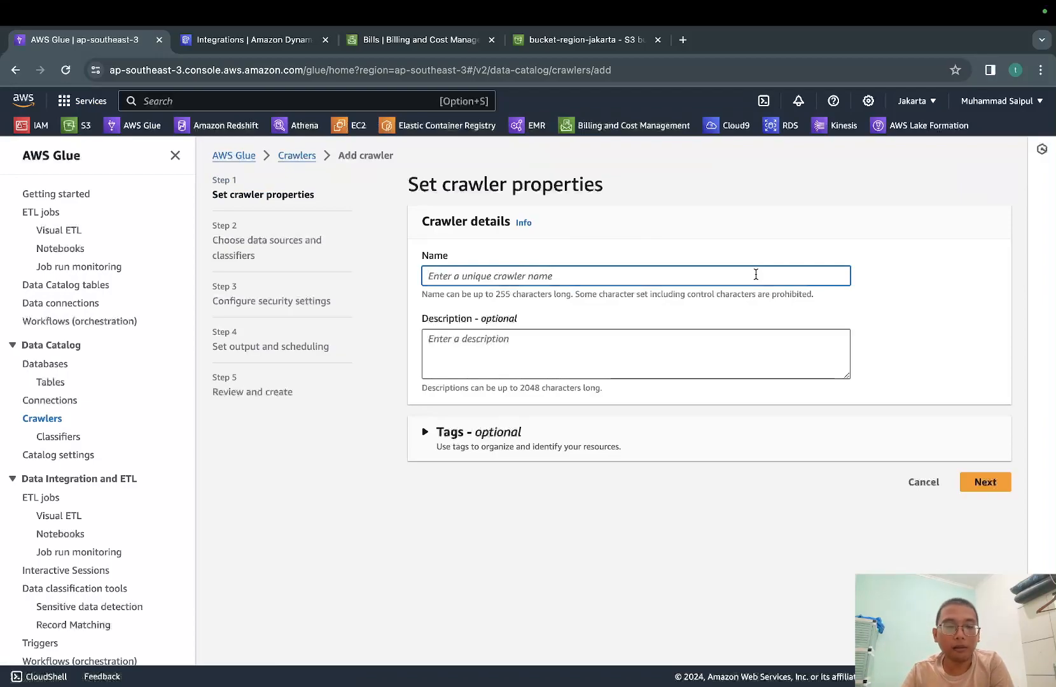
{"action": "type", "text": "demo"}
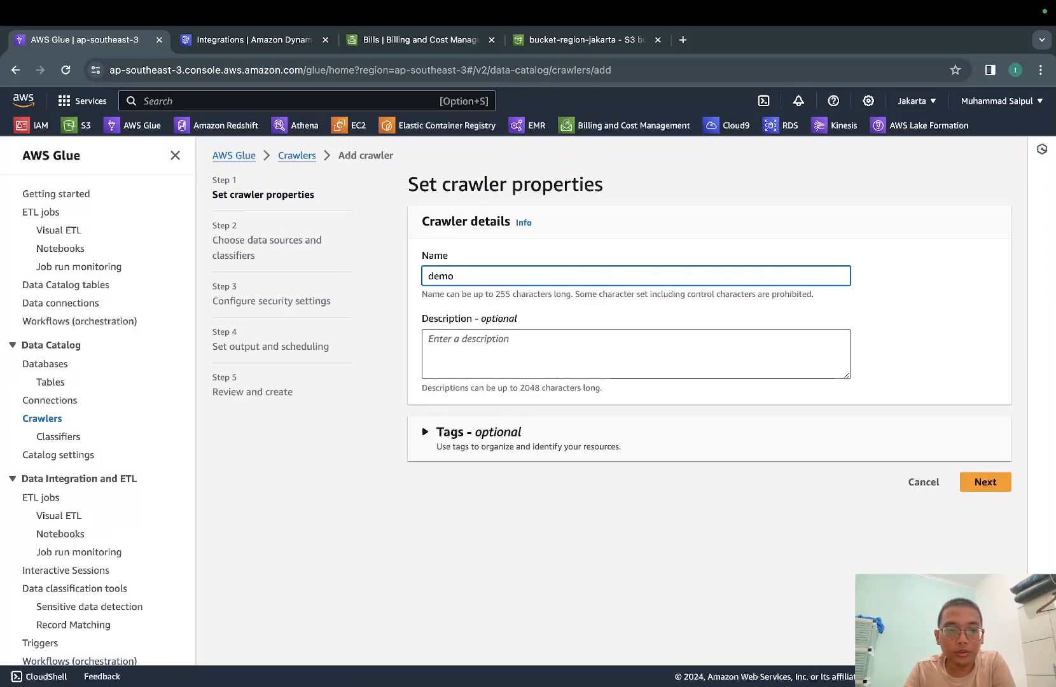
{"action": "type", "text": "AWSGlueCrawler"}
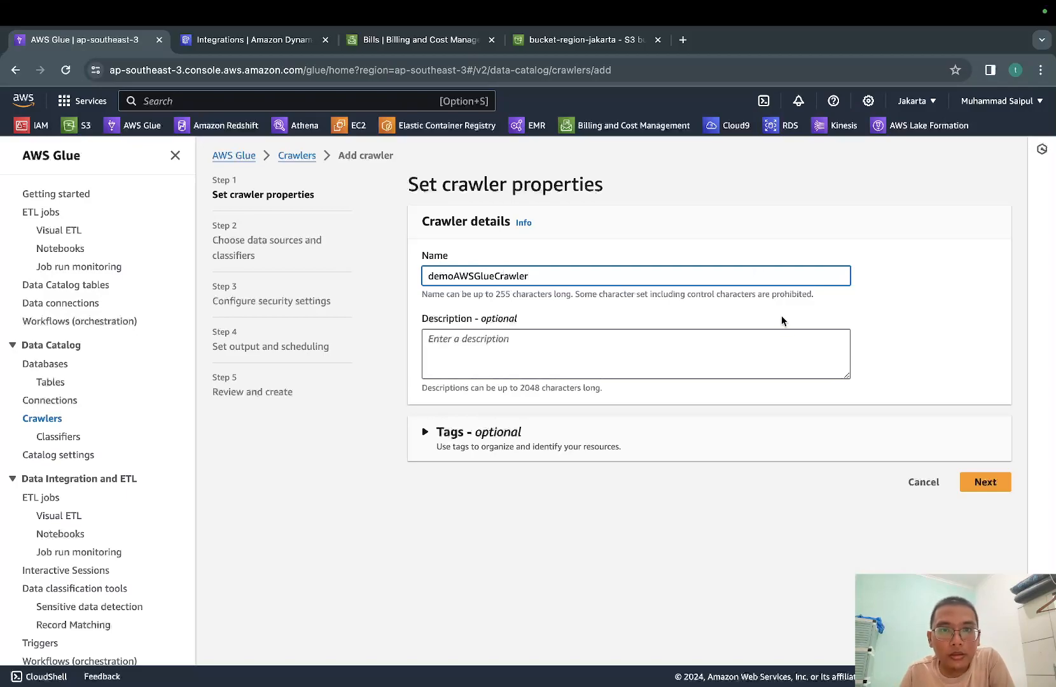
{"action": "left_click", "coordinate": [714, 348]}
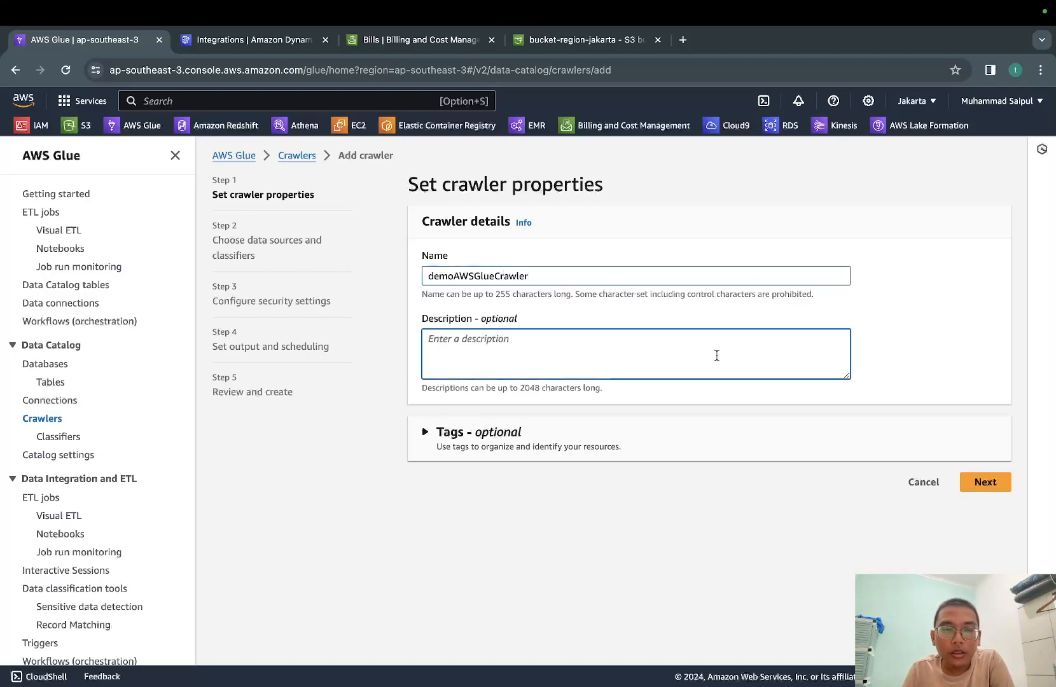
{"action": "left_click", "coordinate": [986, 482]}
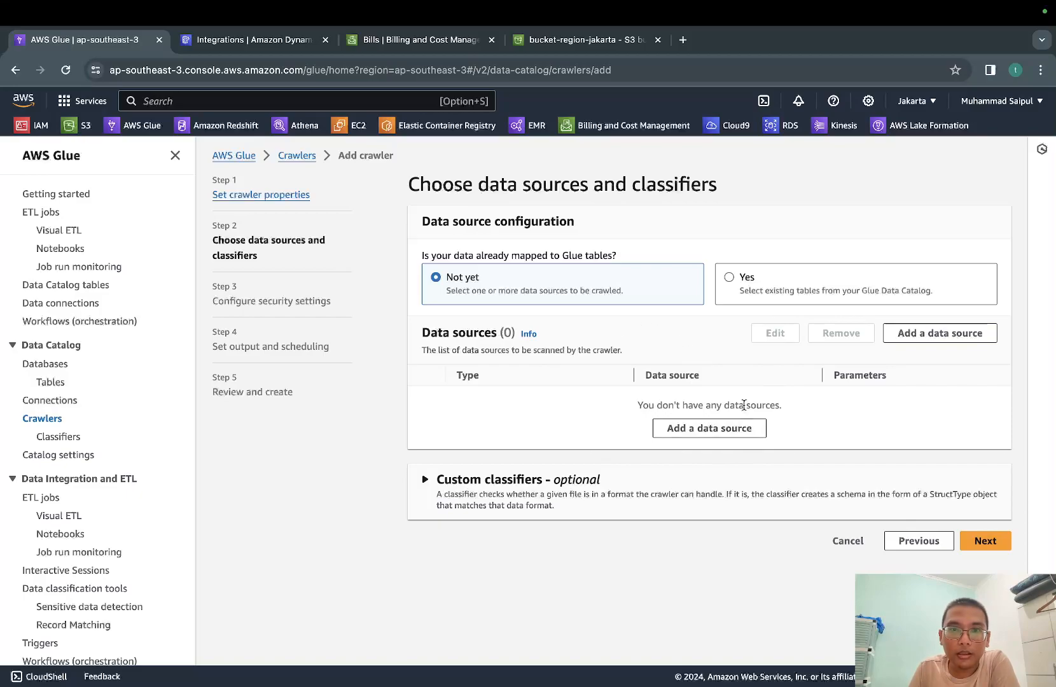
Start adding an S3 data source to the crawler and look inside bucket-region-jakarta without choosing a path
{"action": "left_click", "coordinate": [758, 432]}
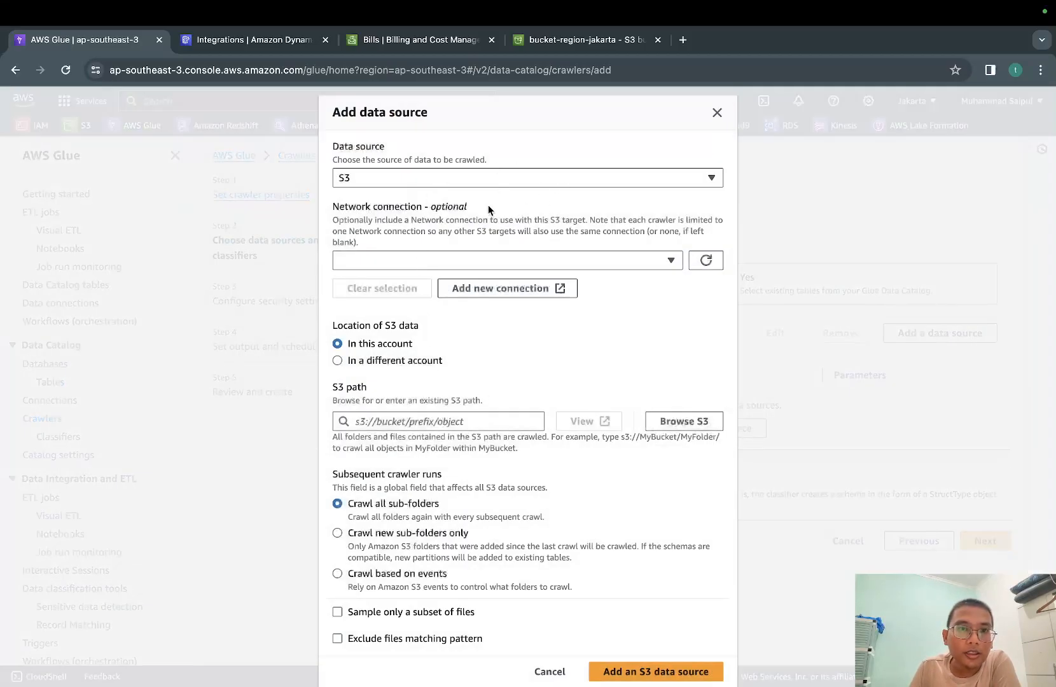
{"action": "left_click", "coordinate": [684, 425]}
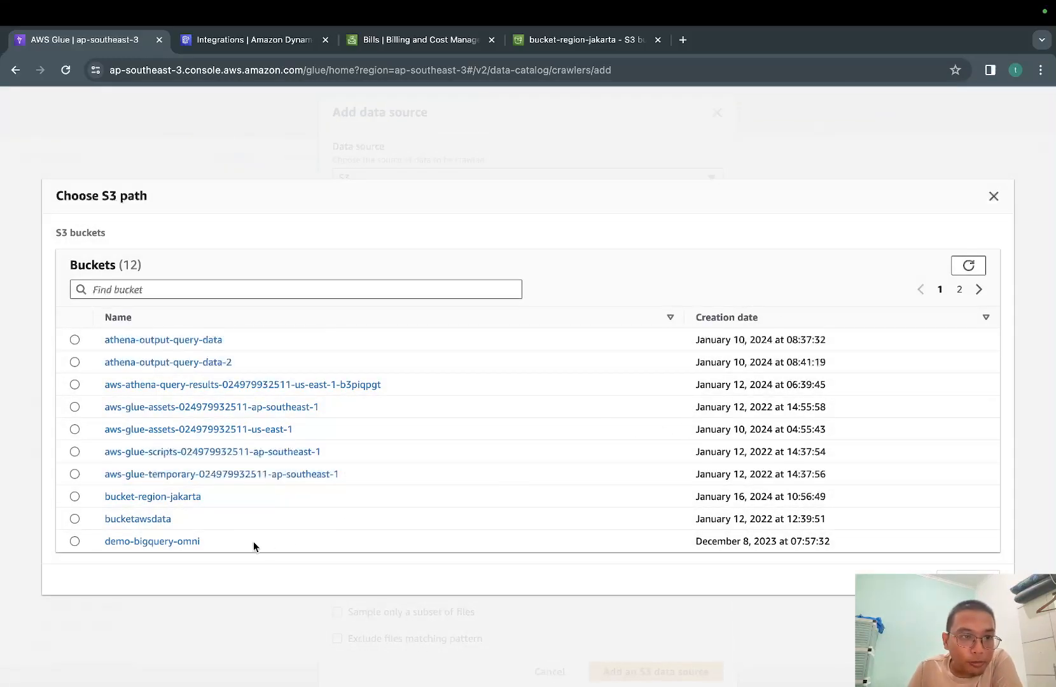
{"action": "left_click", "coordinate": [184, 496]}
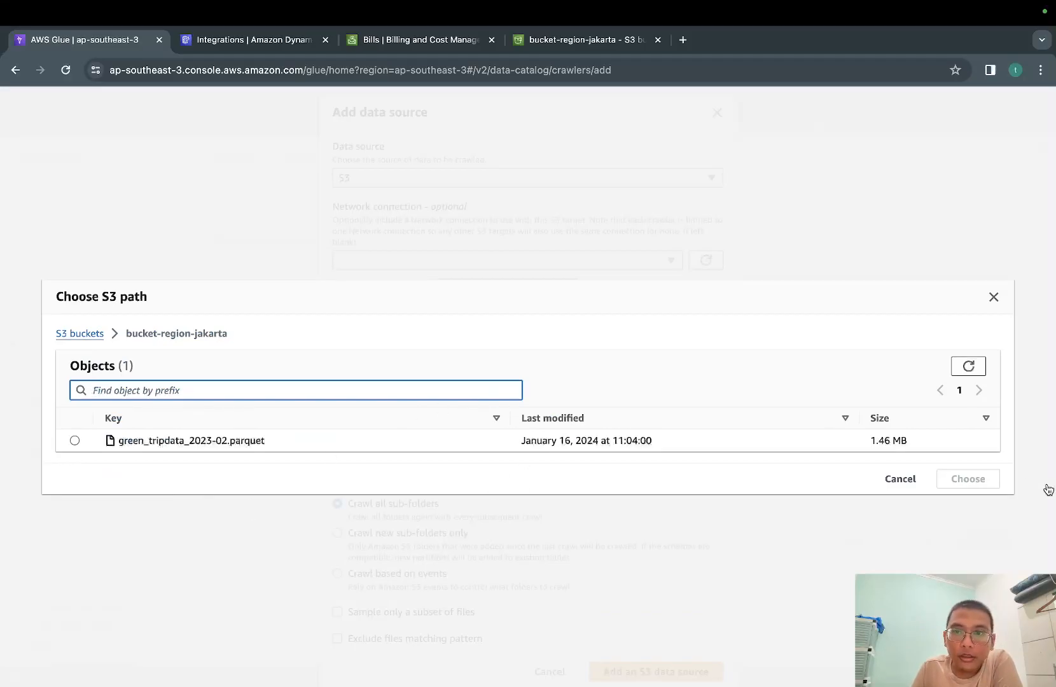
{"action": "left_click", "coordinate": [899, 482]}
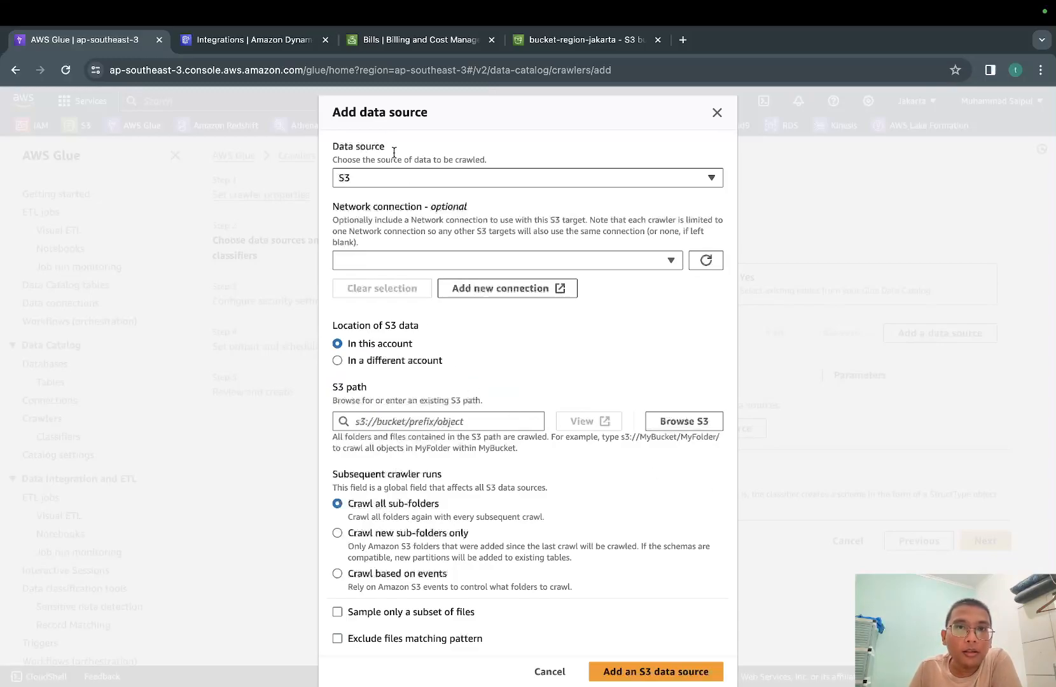
Return to bucket-region-jakarta in S3 and create a folder named data-demo without specifying an encryption key
{"action": "left_click", "coordinate": [573, 46]}
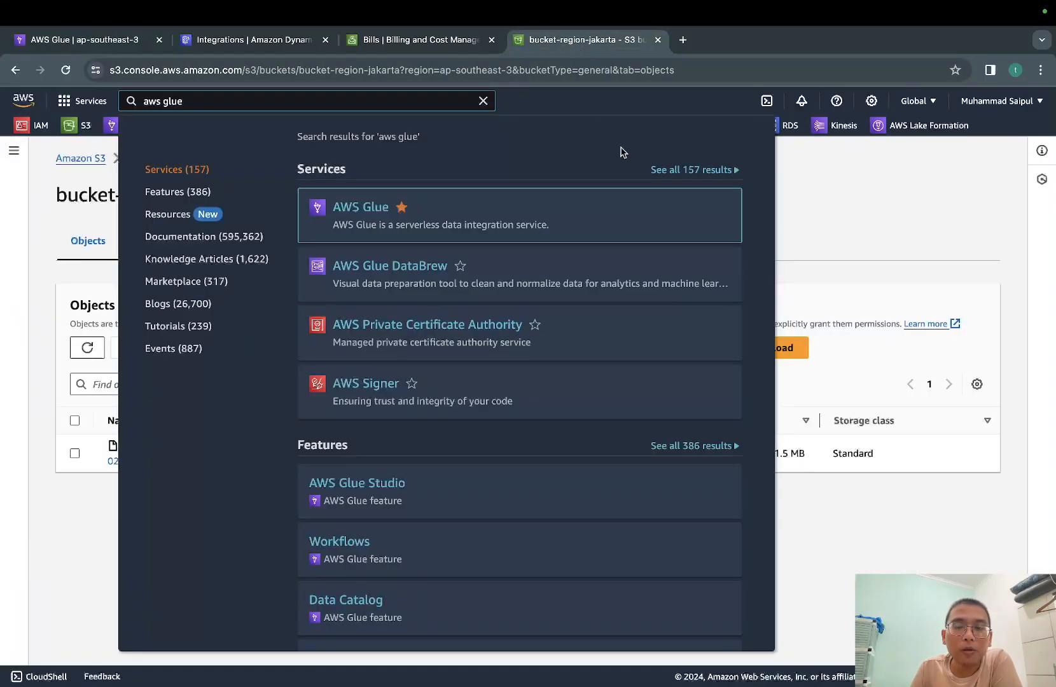
{"action": "left_click", "coordinate": [881, 175]}
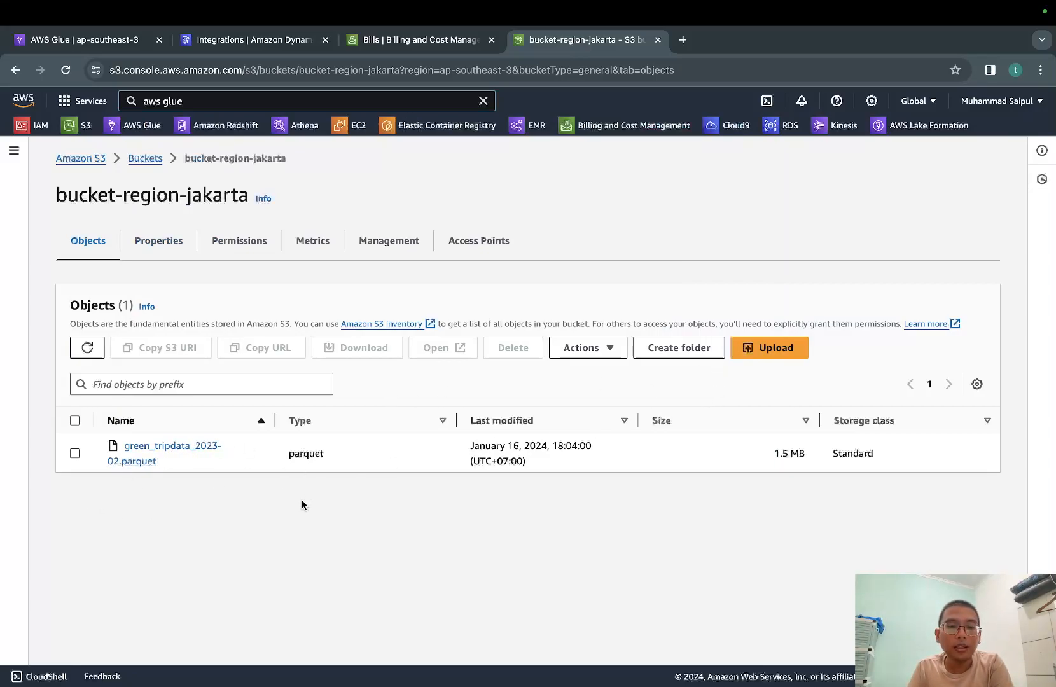
{"action": "left_click", "coordinate": [652, 351]}
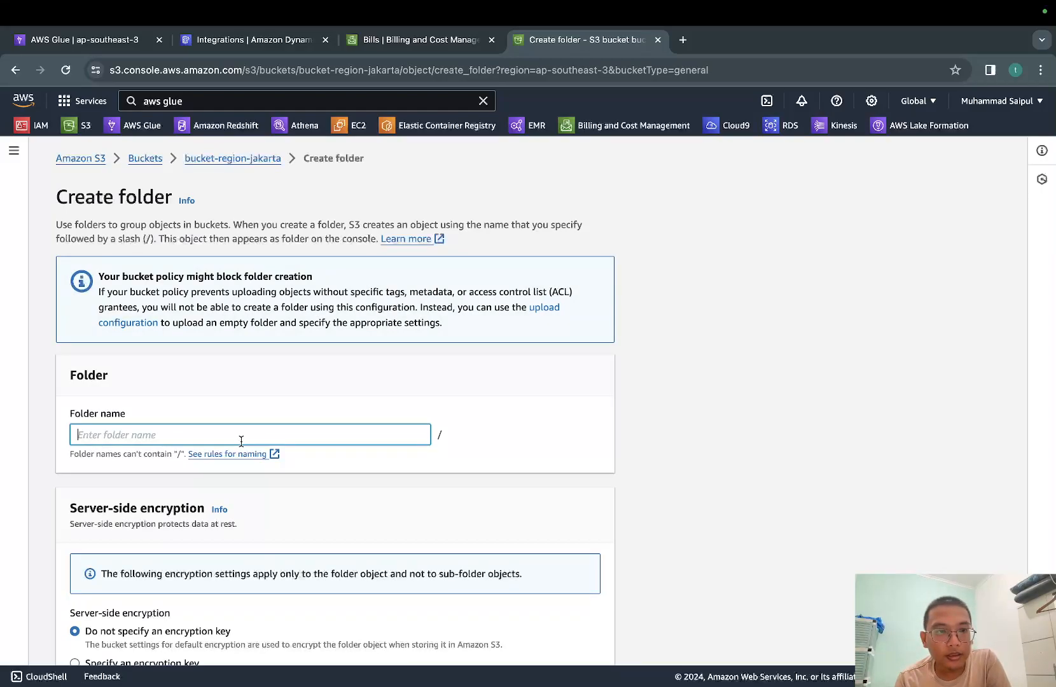
{"action": "type", "text": "data-"}
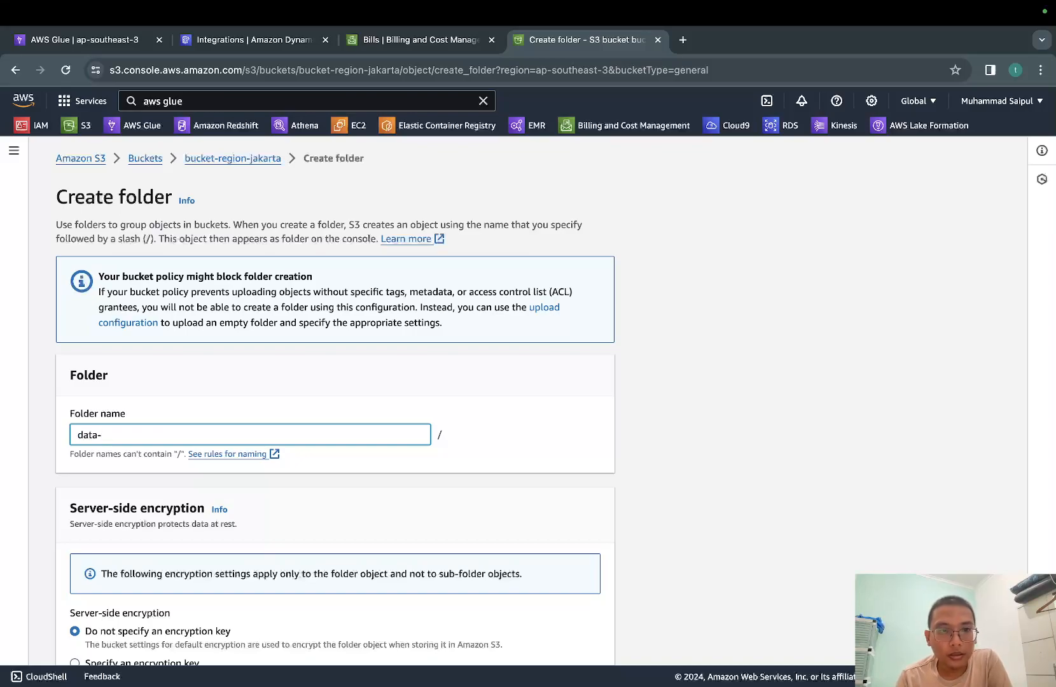
{"action": "type", "text": "demo"}
{"action": "scroll", "coordinate": [368, 482], "scroll_direction": "down", "scroll_amount": 3}
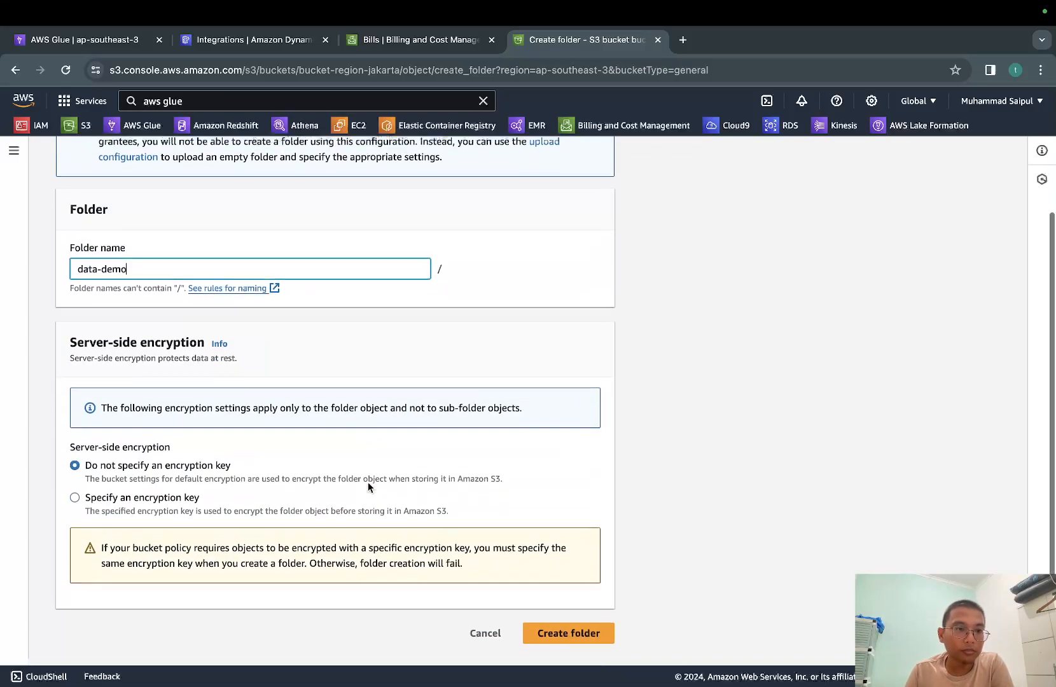
{"action": "left_click", "coordinate": [596, 645]}
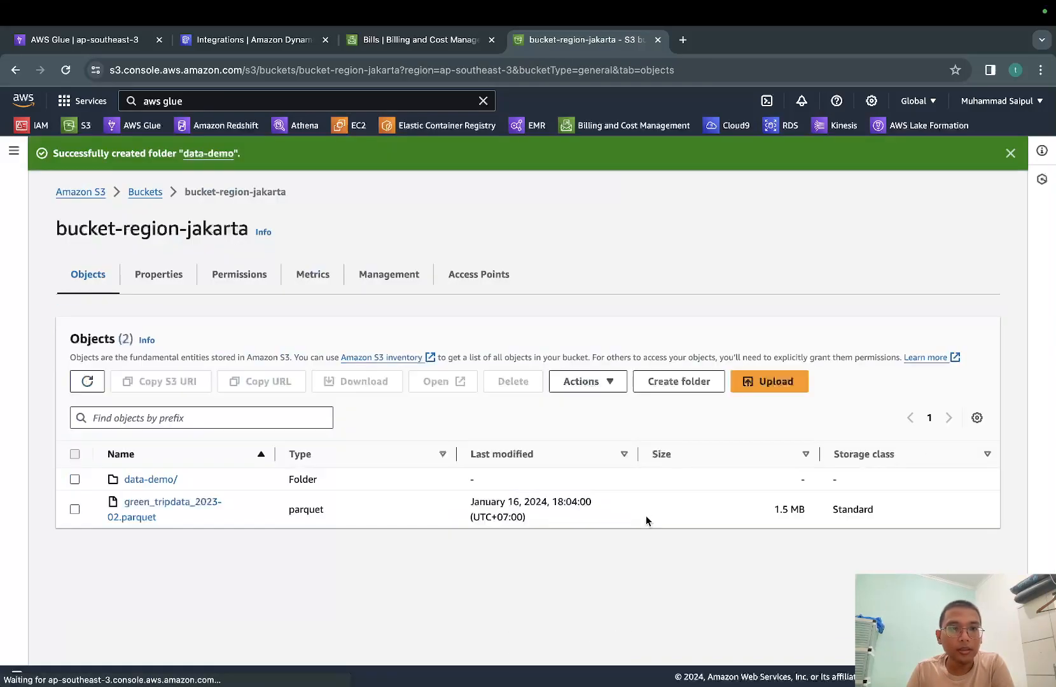
Start moving green_tripdata_2023-02.parquet and choose s3://bucket-region-jakarta/data-demo/ as its destination
{"action": "left_click", "coordinate": [75, 509]}
{"action": "left_click", "coordinate": [604, 382]}
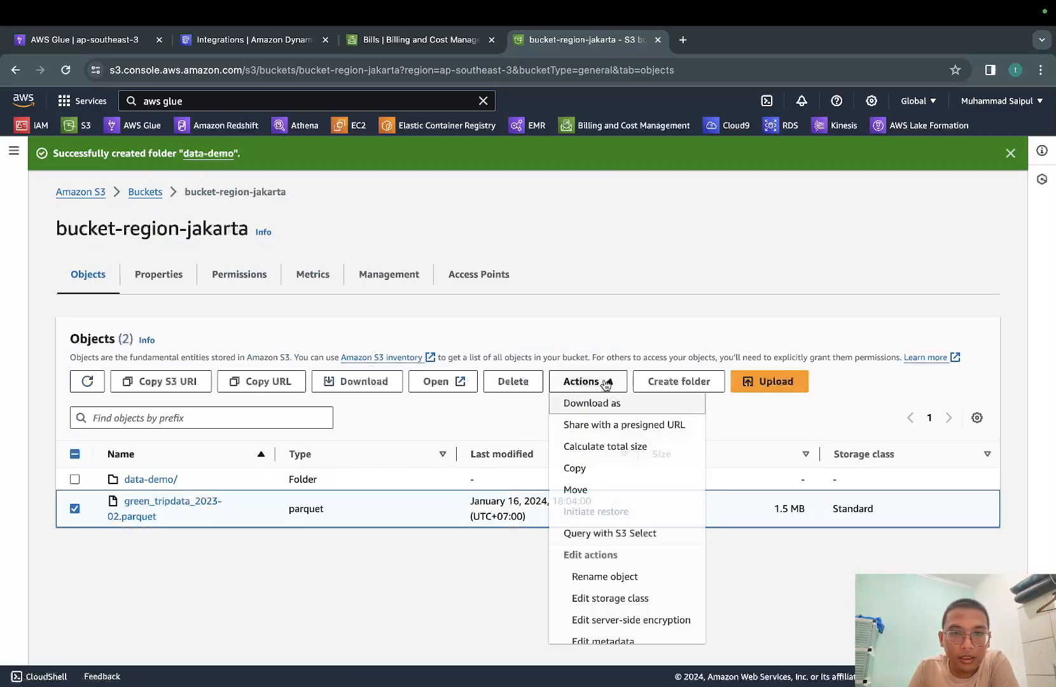
{"action": "left_click", "coordinate": [607, 489]}
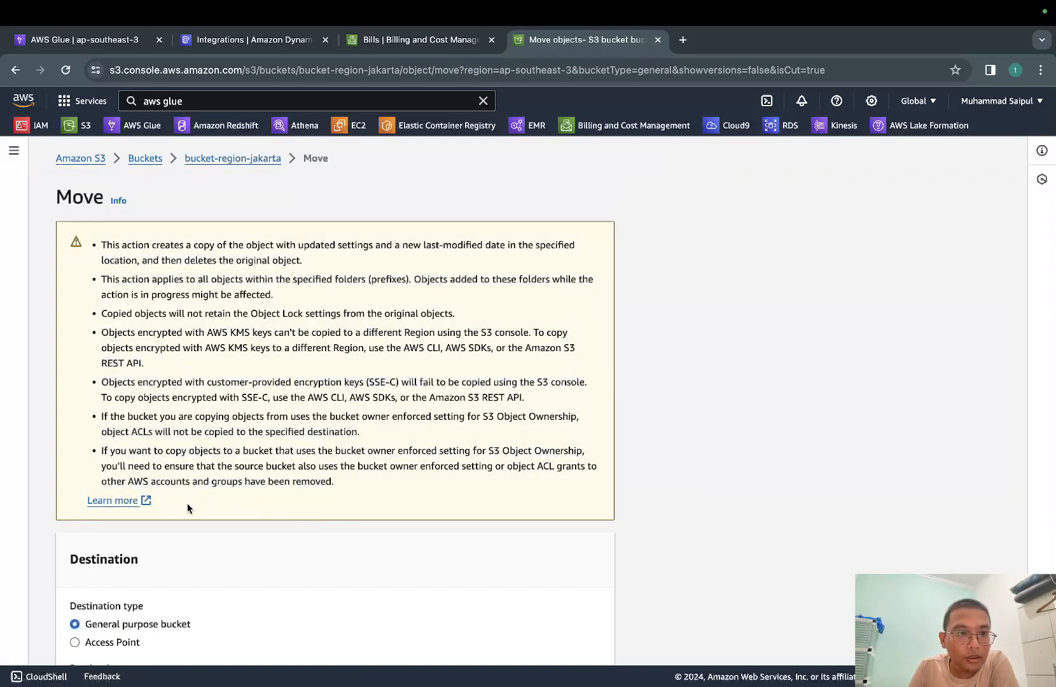
{"action": "scroll", "coordinate": [188, 507], "scroll_direction": "down", "scroll_amount": 7}
{"action": "left_click", "coordinate": [531, 224]}
{"action": "left_click", "coordinate": [74, 453]}
{"action": "left_click", "coordinate": [904, 529]}
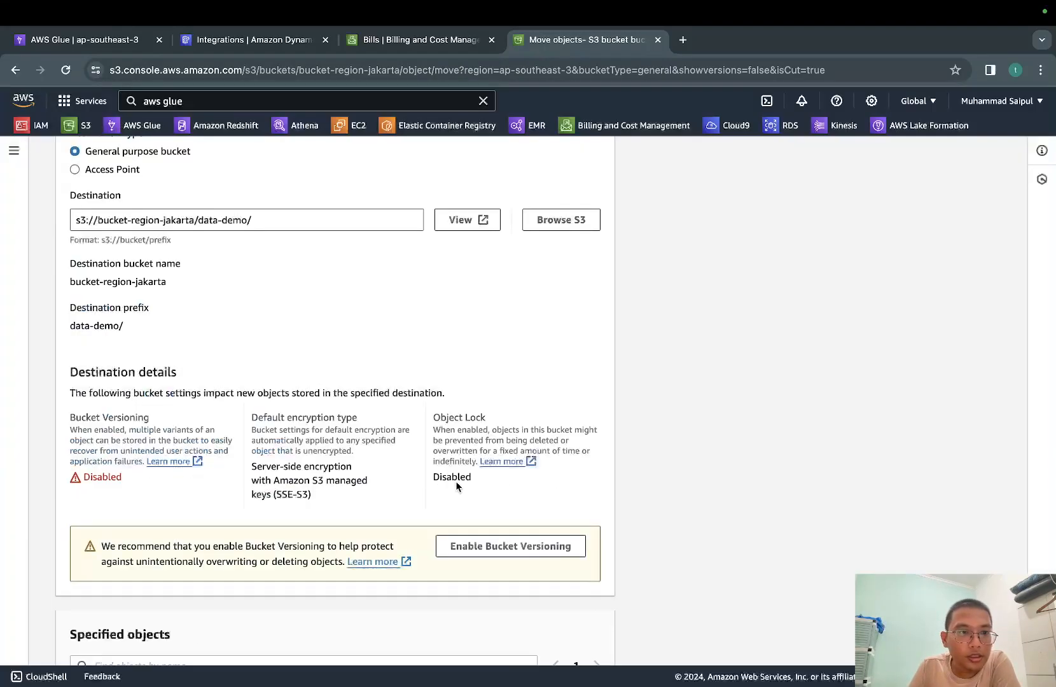
Carry out the move of the parquet file, close the move status and open the data-demo folder
{"action": "scroll", "coordinate": [362, 481], "scroll_direction": "down", "scroll_amount": 5}
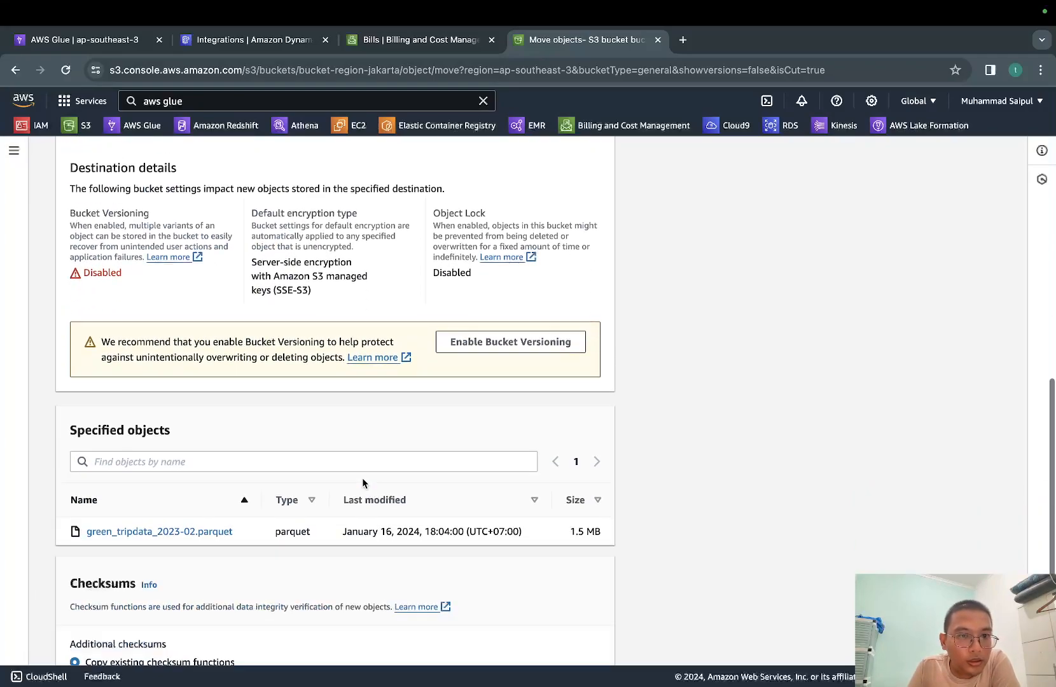
{"action": "left_click", "coordinate": [598, 641]}
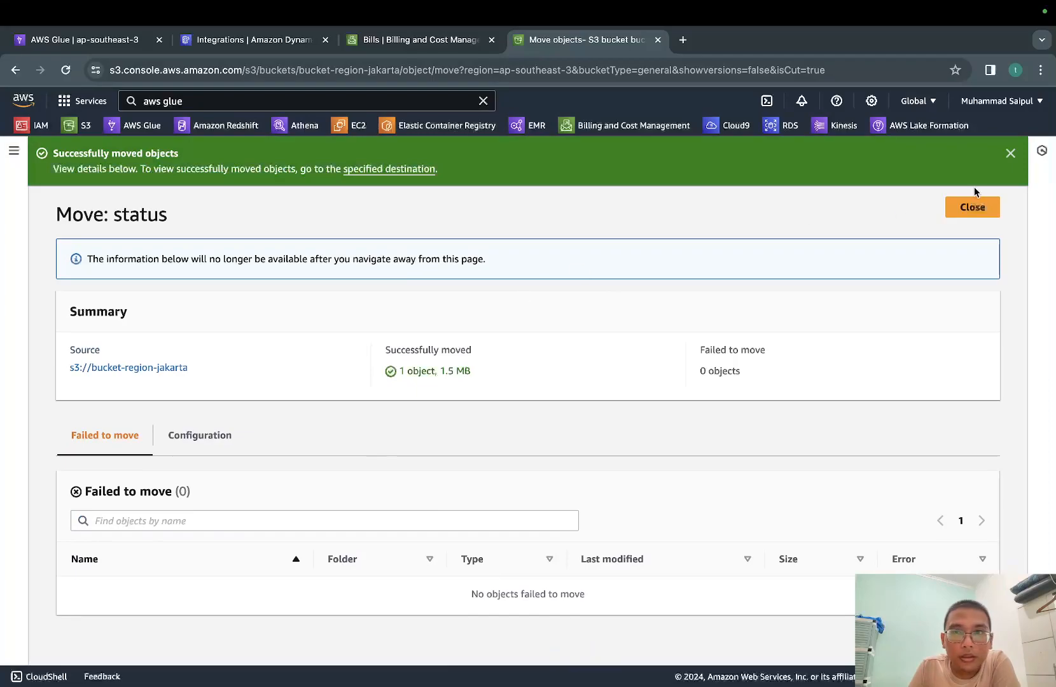
{"action": "left_click", "coordinate": [972, 206]}
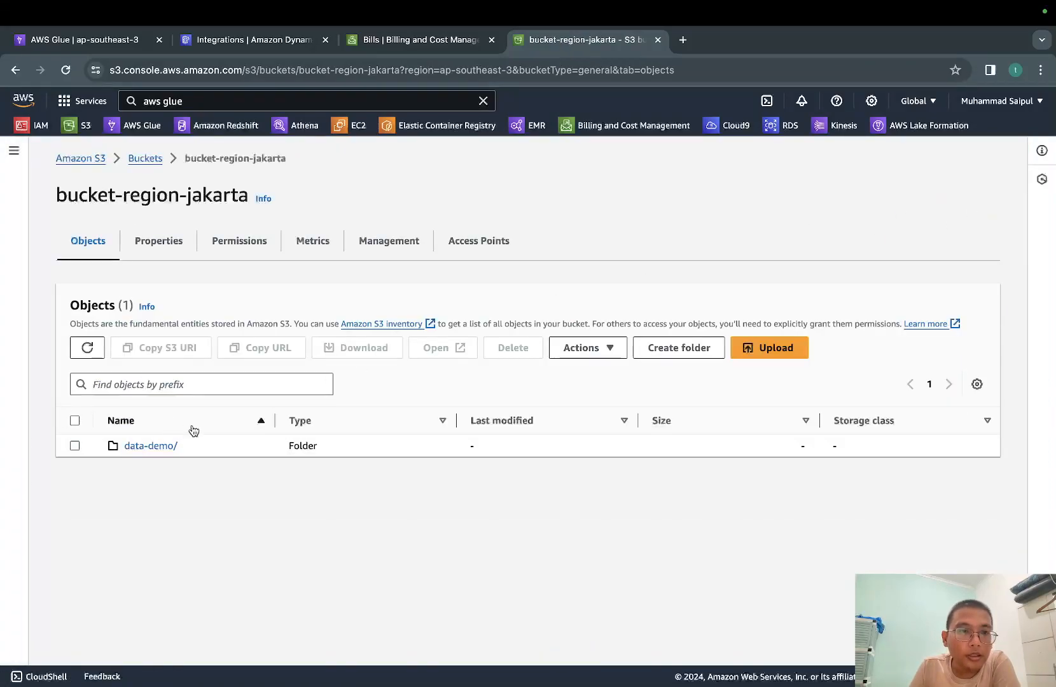
{"action": "left_click", "coordinate": [153, 447]}
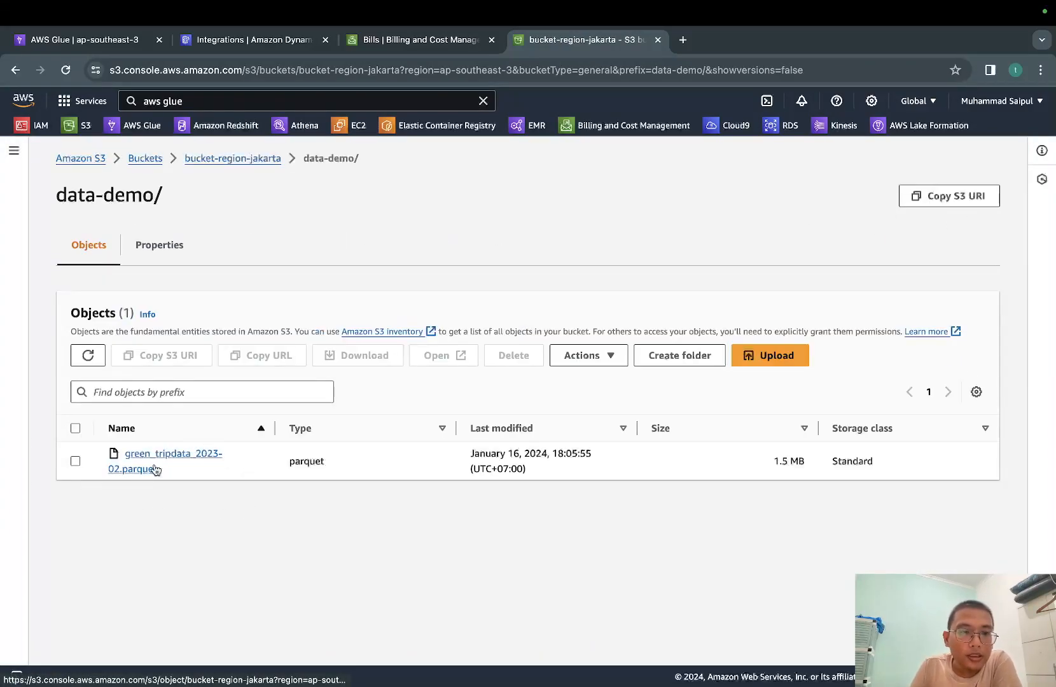
Return to the crawler's S3 data source in AWS Glue and choose the data-demo folder of bucket-region-jakarta as its path
{"action": "left_click", "coordinate": [96, 41]}
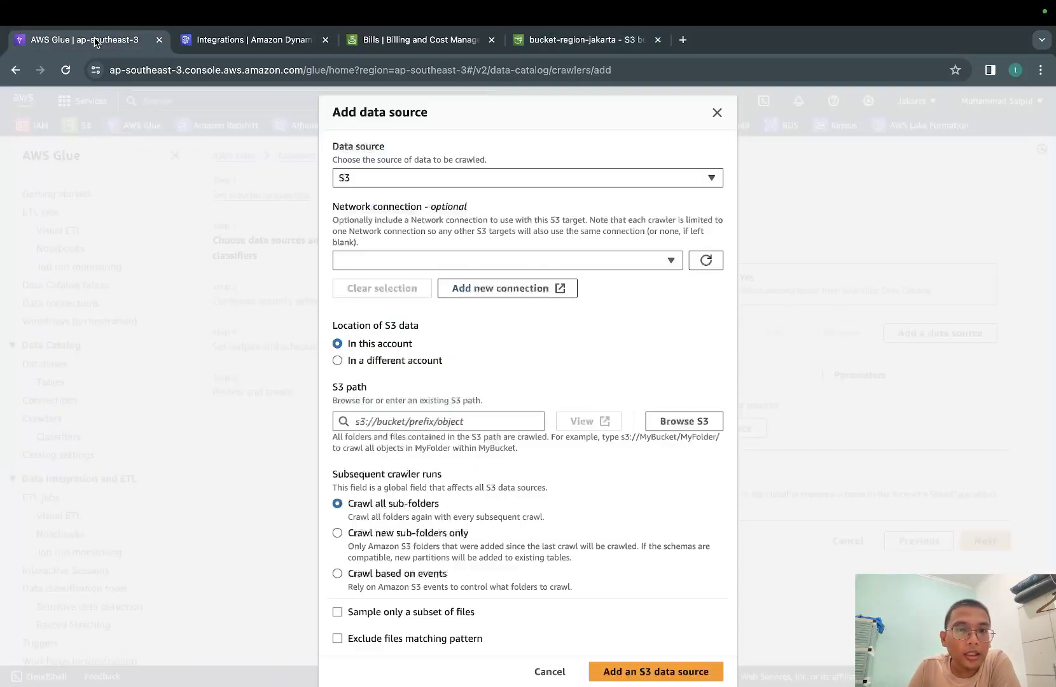
{"action": "left_click", "coordinate": [682, 421]}
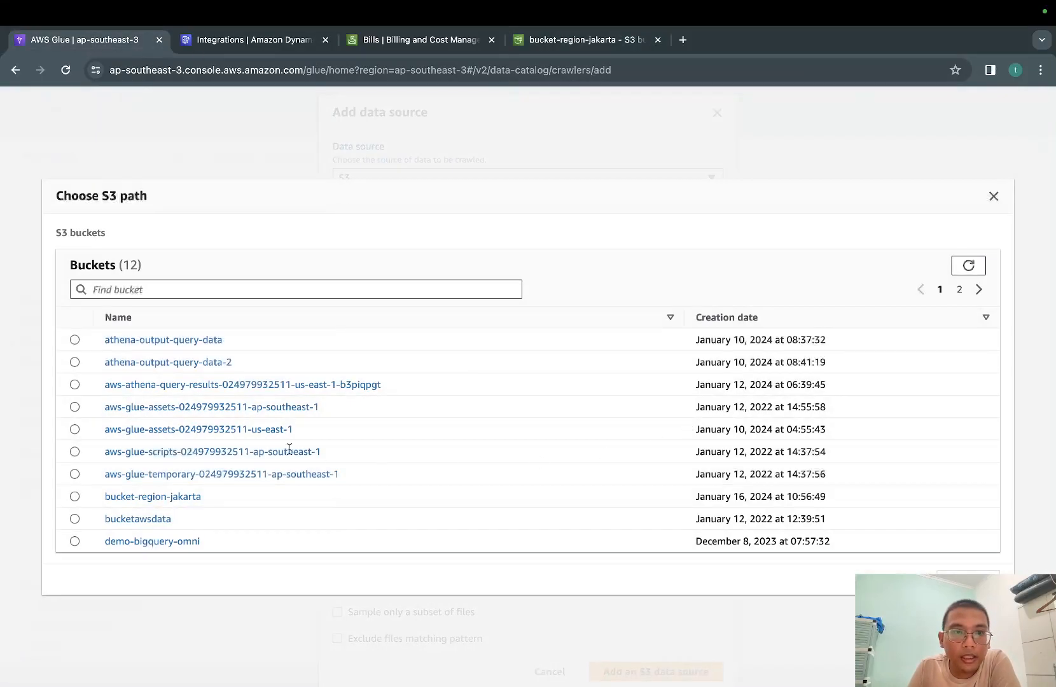
{"action": "left_click", "coordinate": [165, 497]}
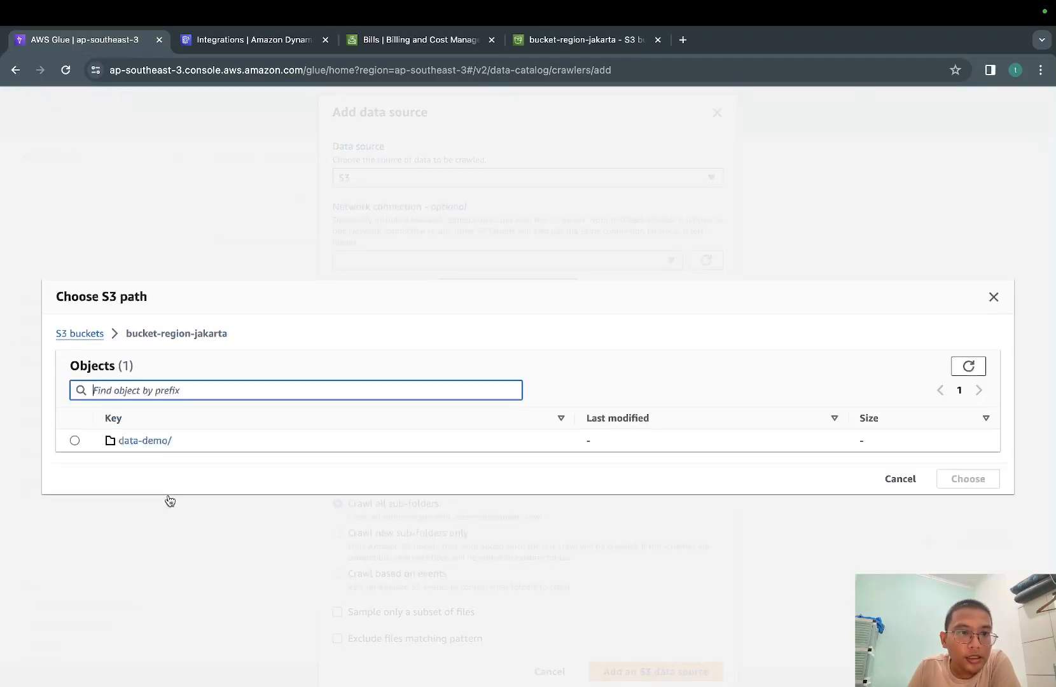
{"action": "left_click", "coordinate": [71, 442]}
{"action": "left_click", "coordinate": [973, 481]}
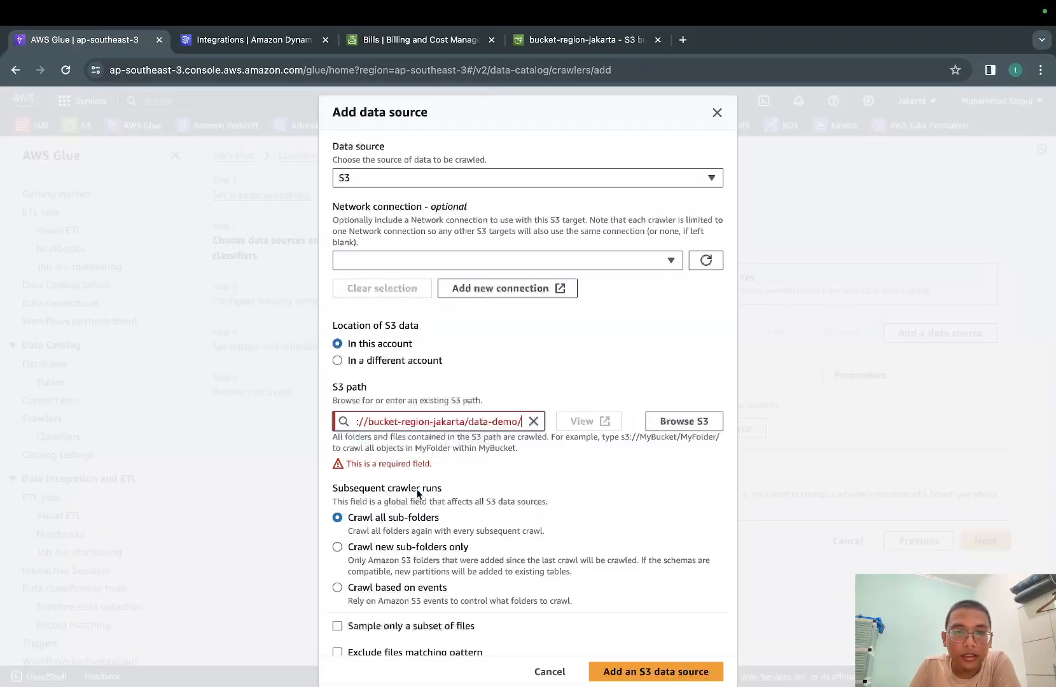
Add the S3 data source with all sub-folders crawled on subsequent runs and continue to the security settings
{"action": "left_click", "coordinate": [502, 425]}
{"action": "key", "text": "End"}
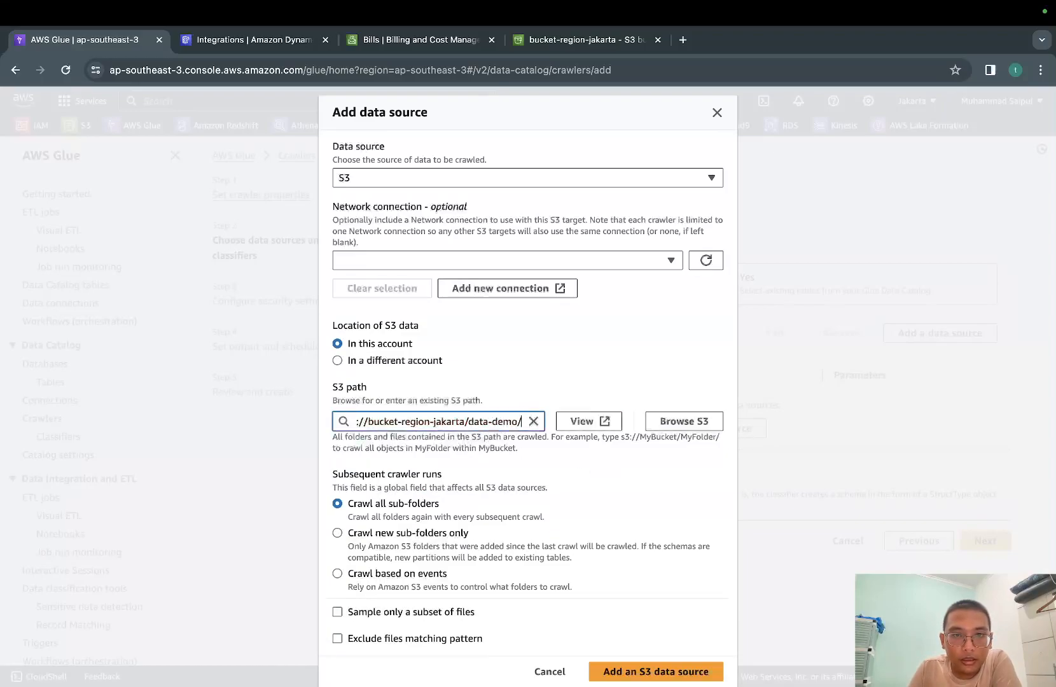
{"action": "left_click", "coordinate": [647, 472]}
{"action": "scroll", "coordinate": [439, 503], "scroll_direction": "down", "scroll_amount": 1}
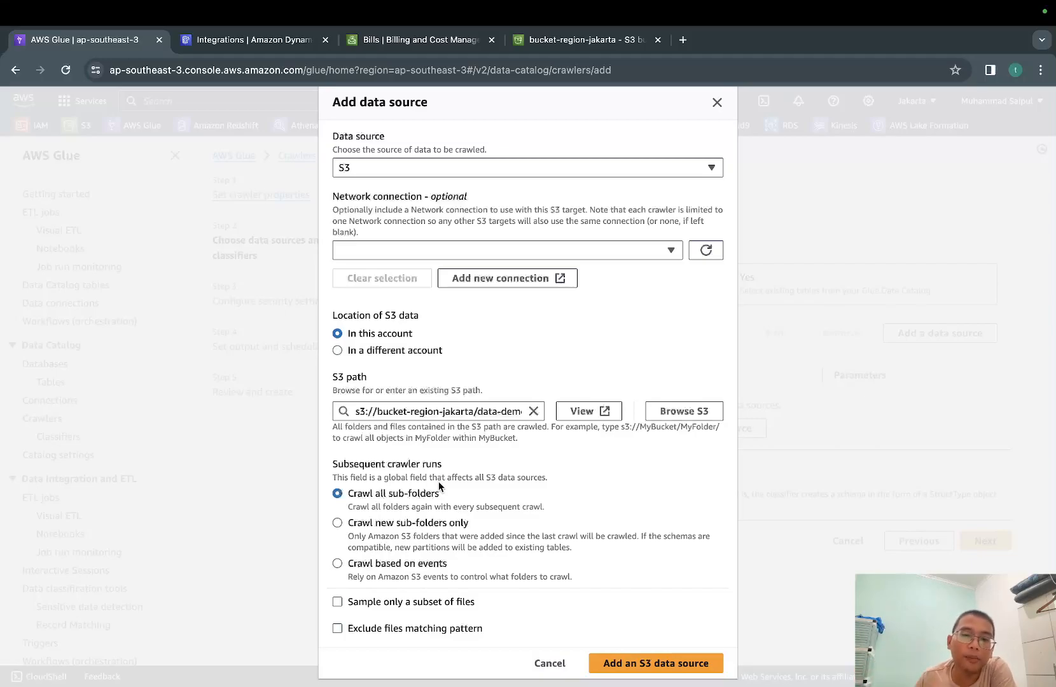
{"action": "scroll", "coordinate": [555, 426], "scroll_direction": "up", "scroll_amount": 1}
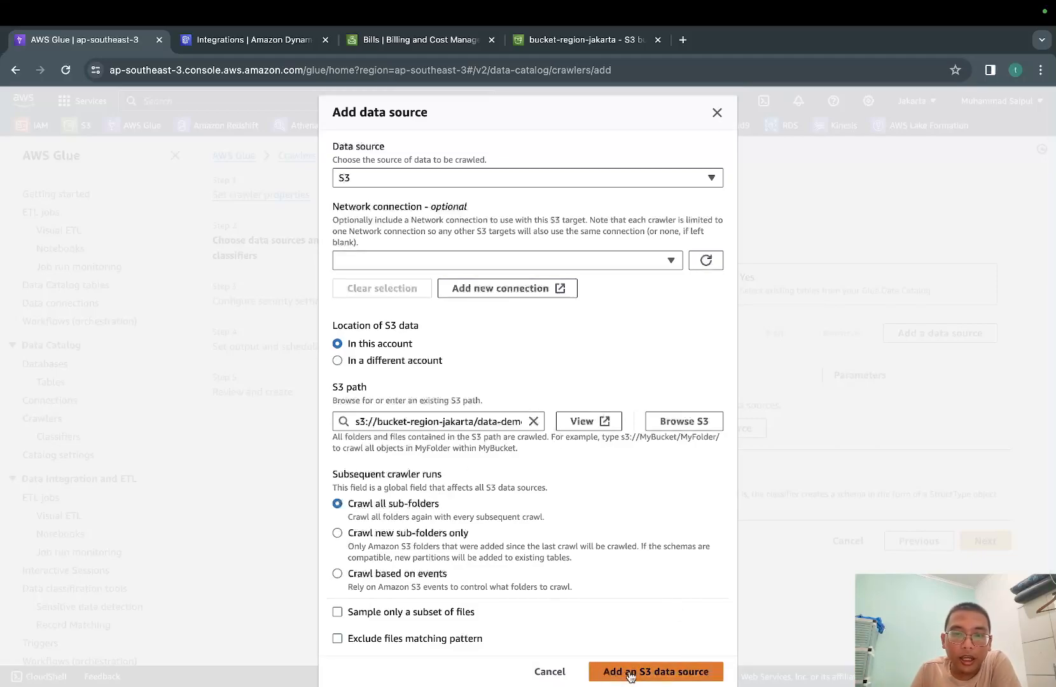
{"action": "left_click", "coordinate": [665, 673]}
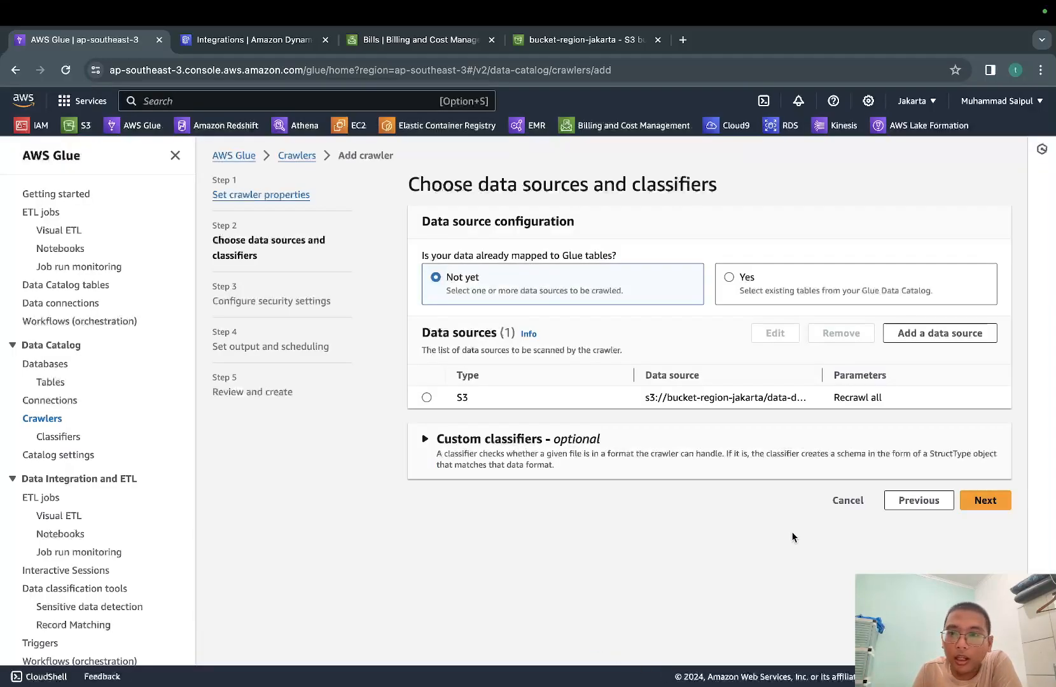
{"action": "left_click", "coordinate": [982, 501]}
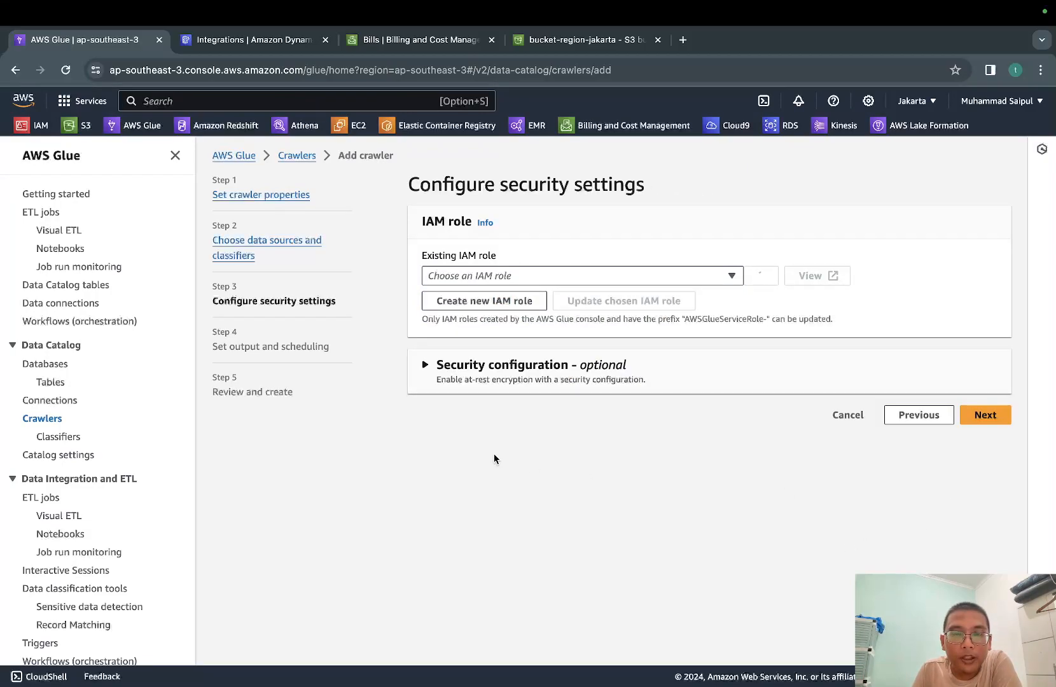
Assign the existing IAM role AWSGlueServiceRoleDefault without creating a new role, and continue to output and scheduling
{"action": "left_click", "coordinate": [681, 275]}
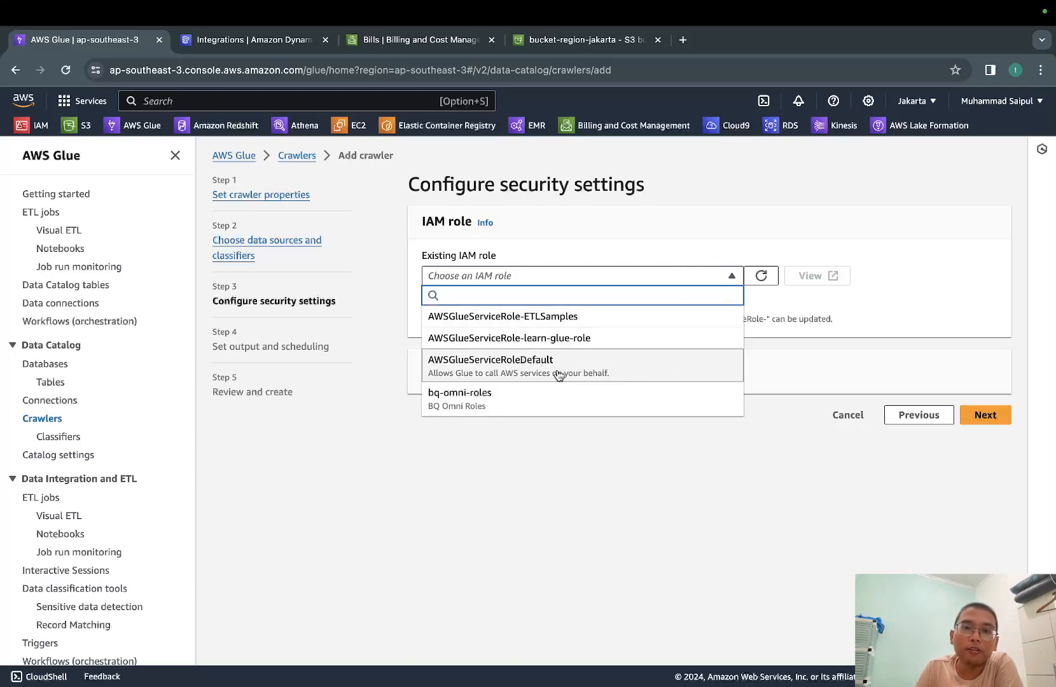
{"action": "left_click", "coordinate": [644, 373]}
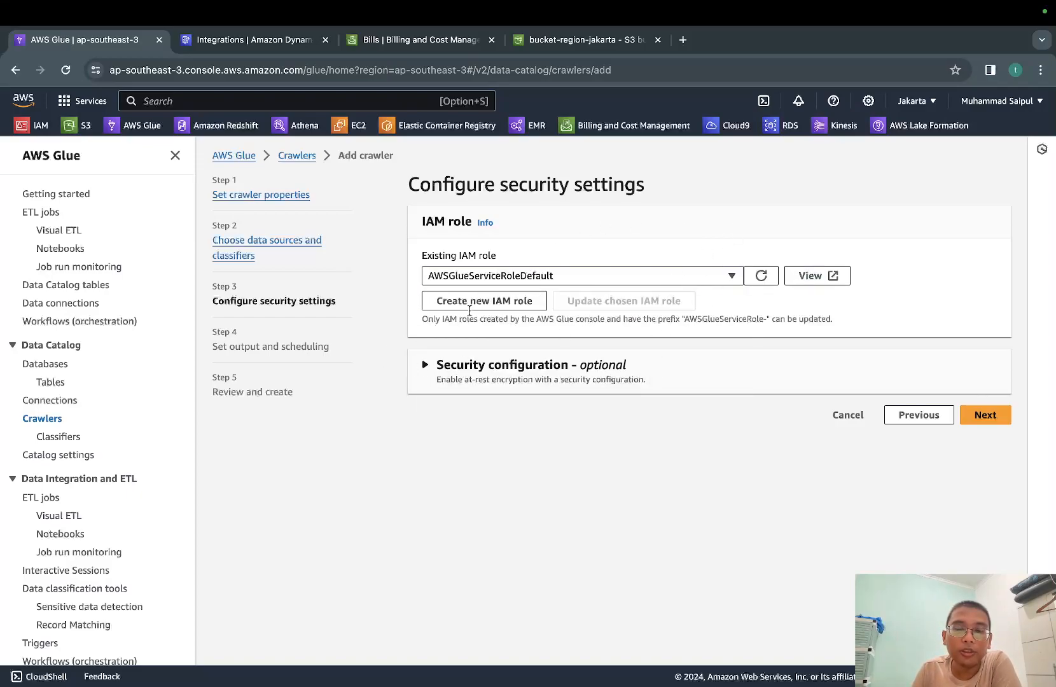
{"action": "left_click", "coordinate": [529, 307]}
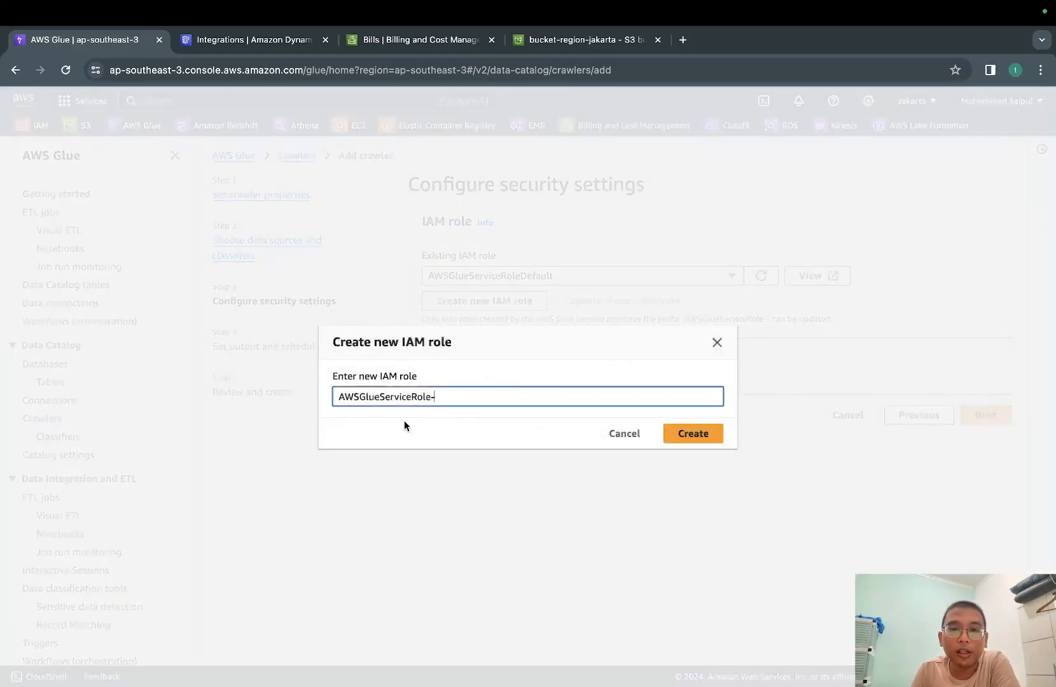
{"action": "left_click", "coordinate": [625, 435]}
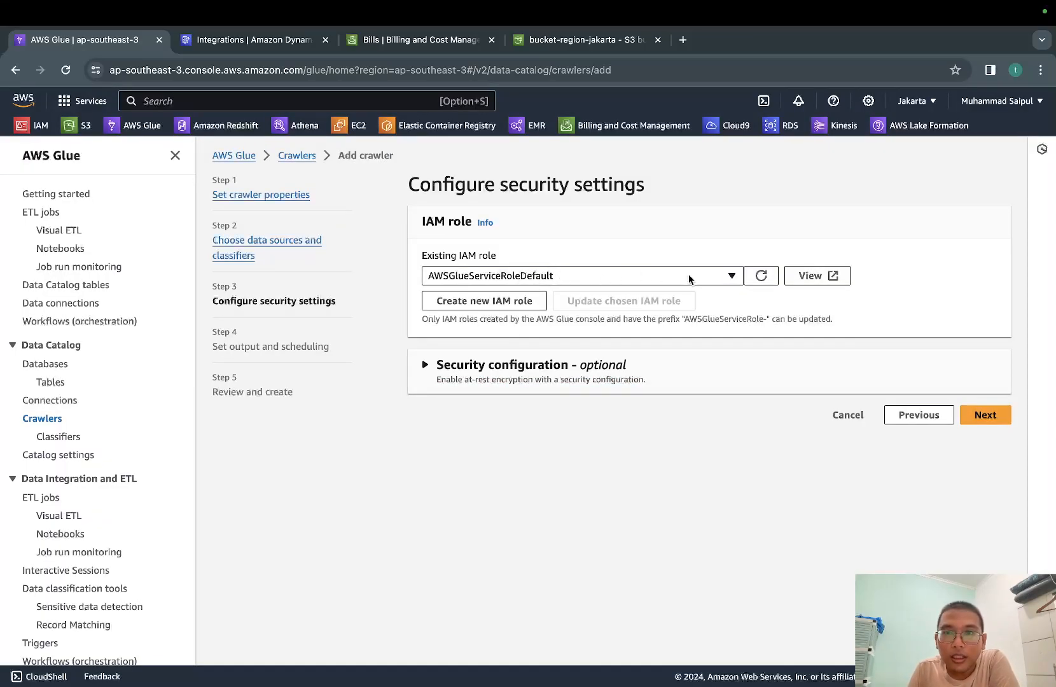
{"action": "left_click", "coordinate": [983, 415]}
Check the available target databases for the crawler output and start adding a new database
{"action": "left_click", "coordinate": [723, 271]}
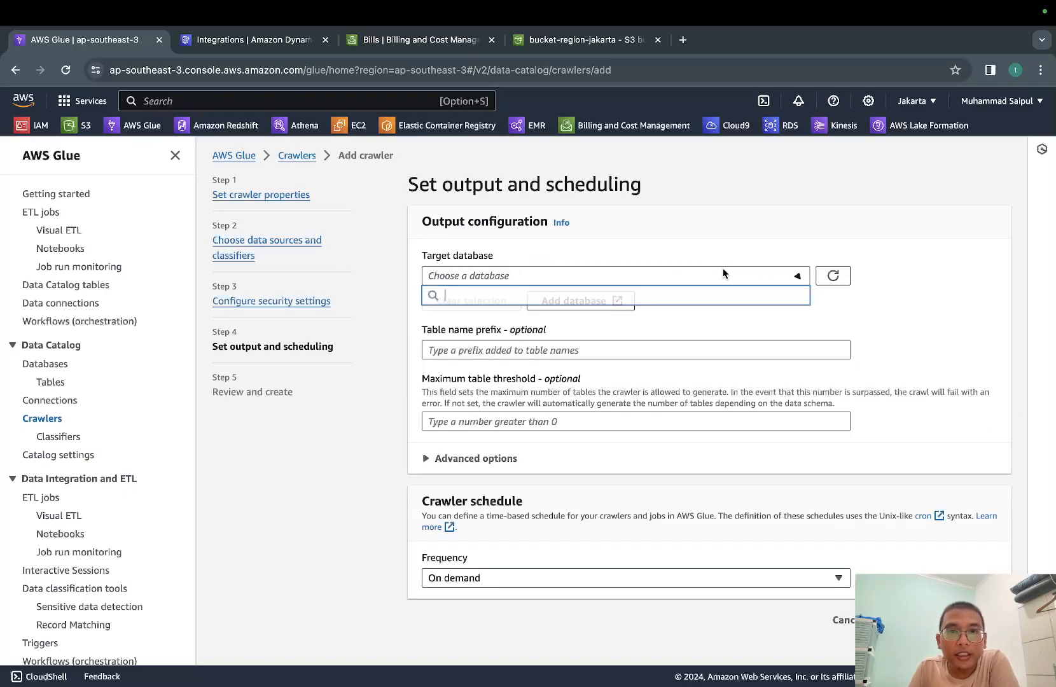
{"action": "left_click", "coordinate": [723, 271]}
{"action": "left_click", "coordinate": [736, 236]}
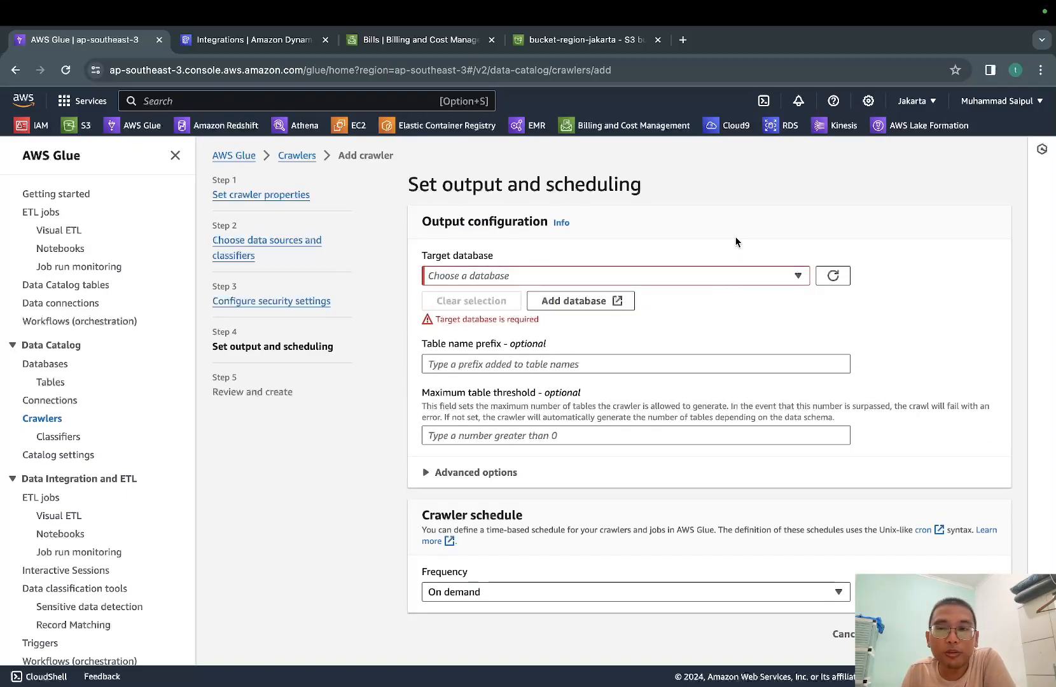
{"action": "left_click", "coordinate": [587, 303]}
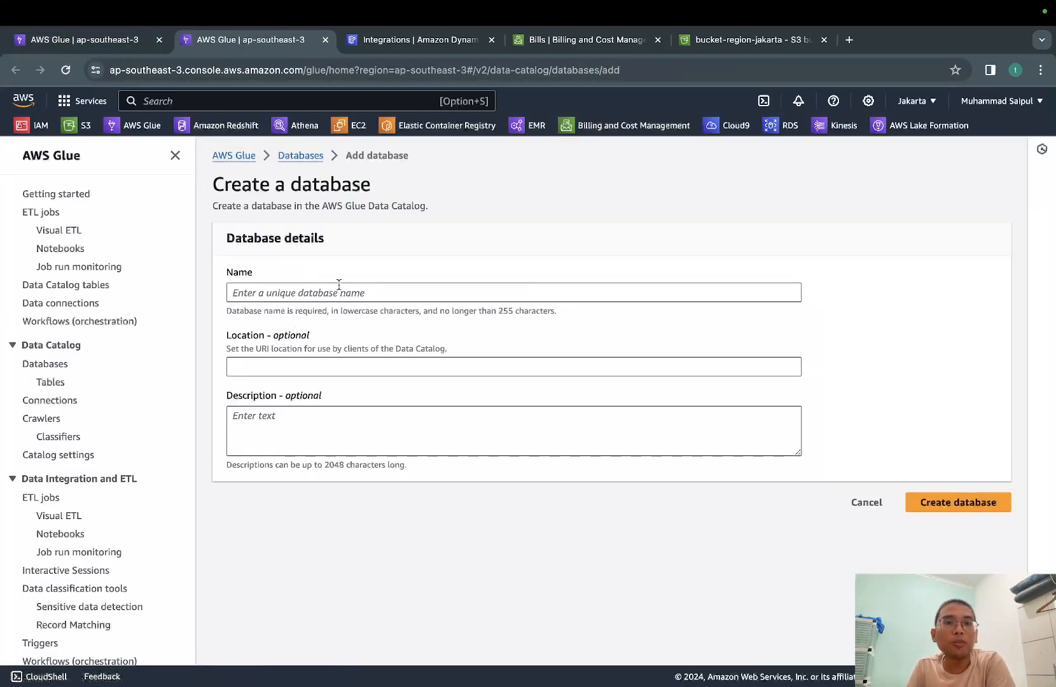
Name the new database DemoGlueCrawler and try to create it
{"action": "left_click", "coordinate": [350, 293]}
{"action": "type", "text": "Demo"}
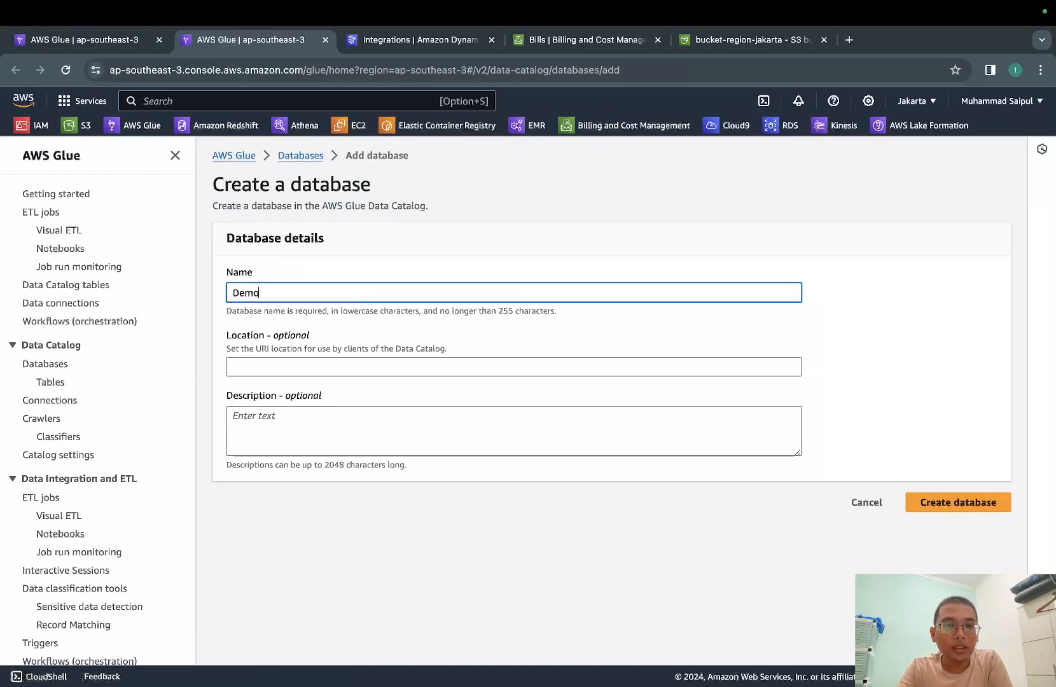
{"action": "type", "text": "GlueCrawler"}
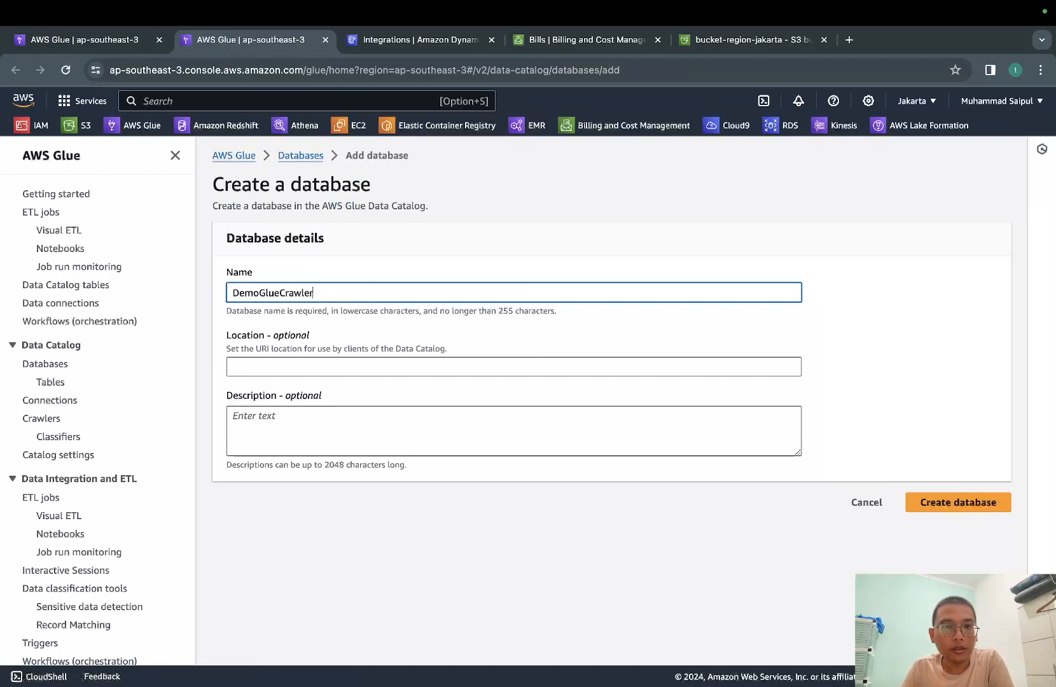
{"action": "left_click", "coordinate": [930, 508]}
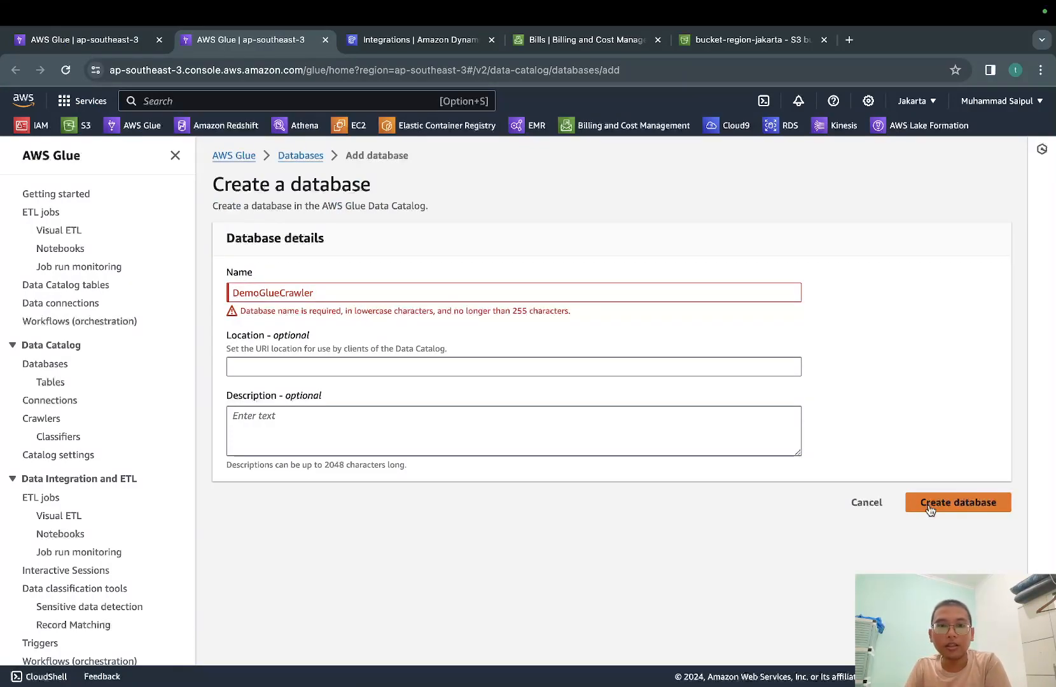
Change the database name to demo-glue-crawler in all lowercase and create the database
{"action": "left_click", "coordinate": [334, 293]}
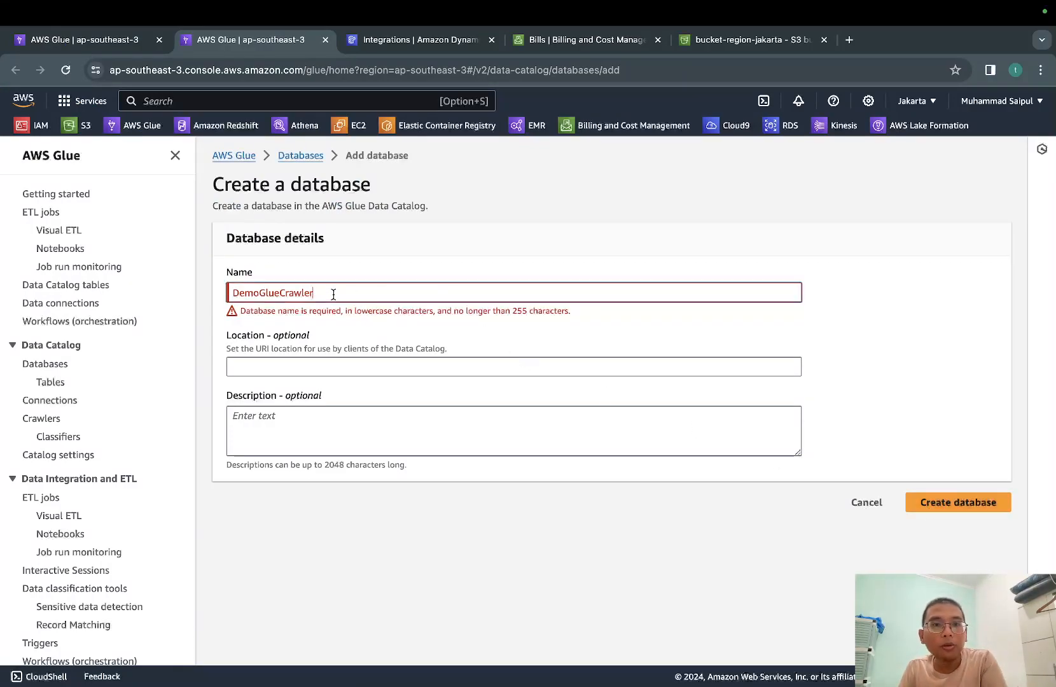
{"action": "left_click", "coordinate": [236, 291]}
{"action": "key", "text": "BackSpace"}
{"action": "type", "text": "demo"}
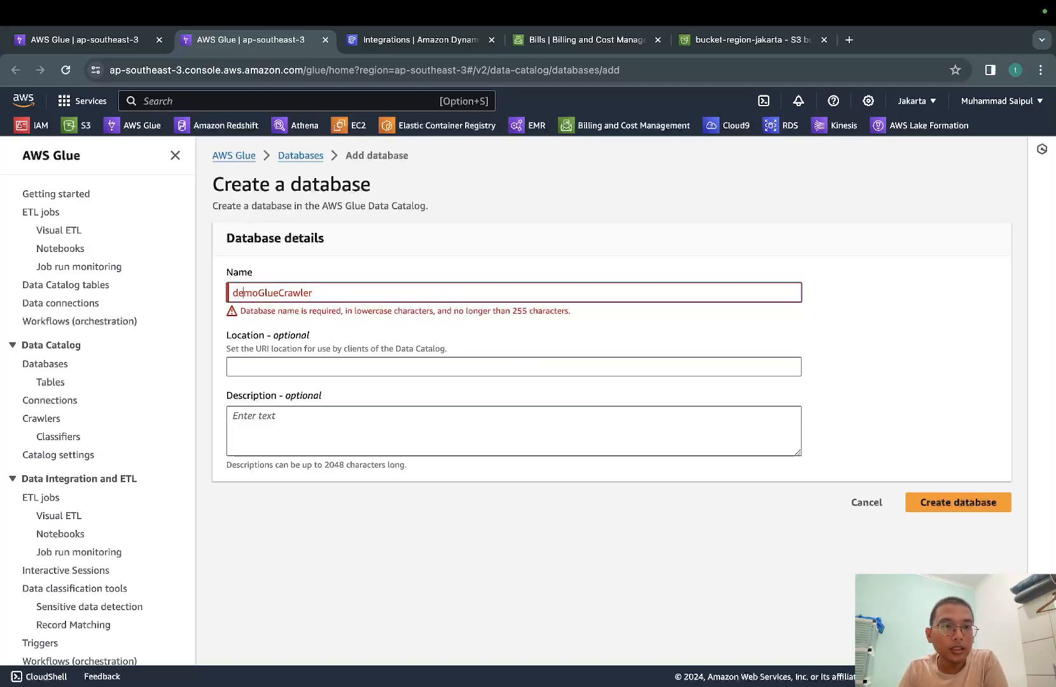
{"action": "type", "text": "-"}
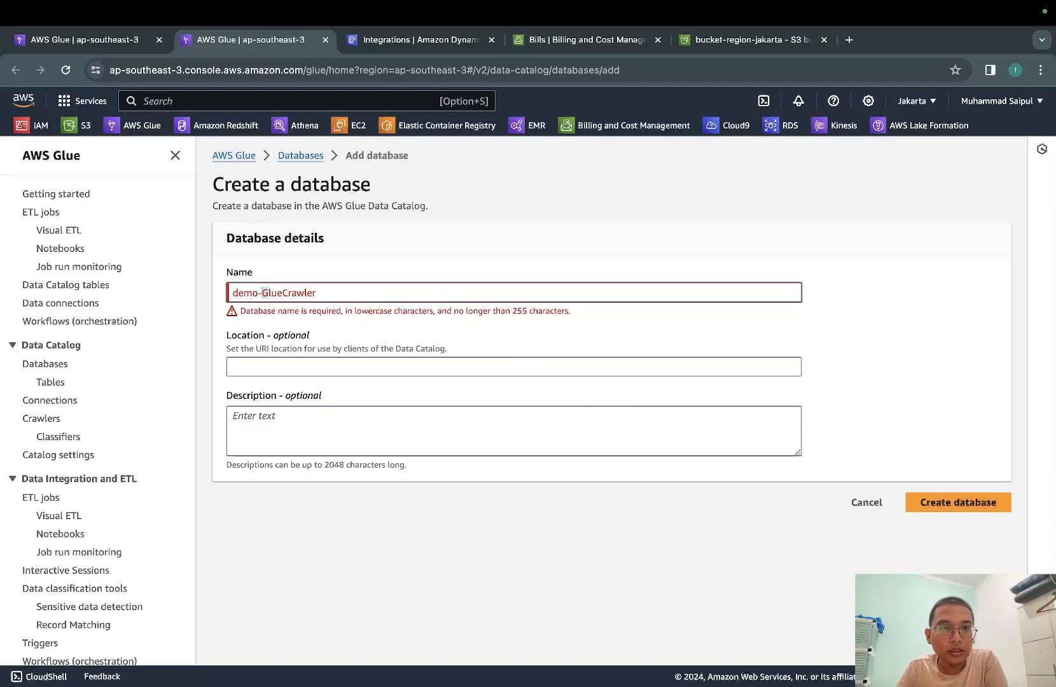
{"action": "key", "text": "Delete"}
{"action": "type", "text": "glue"}
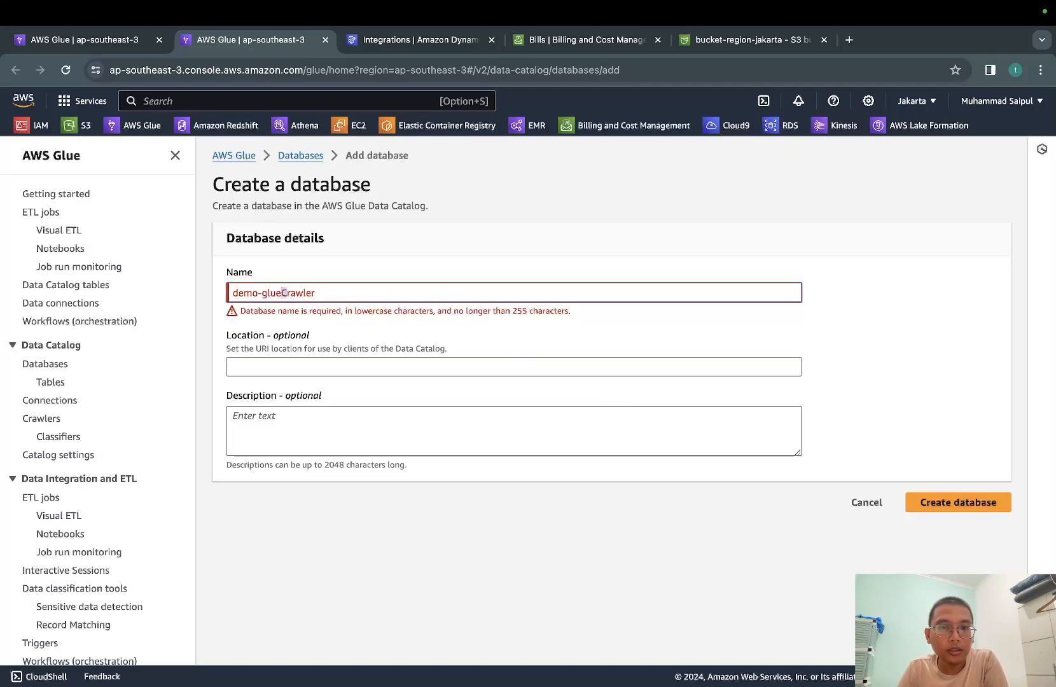
{"action": "type", "text": "-"}
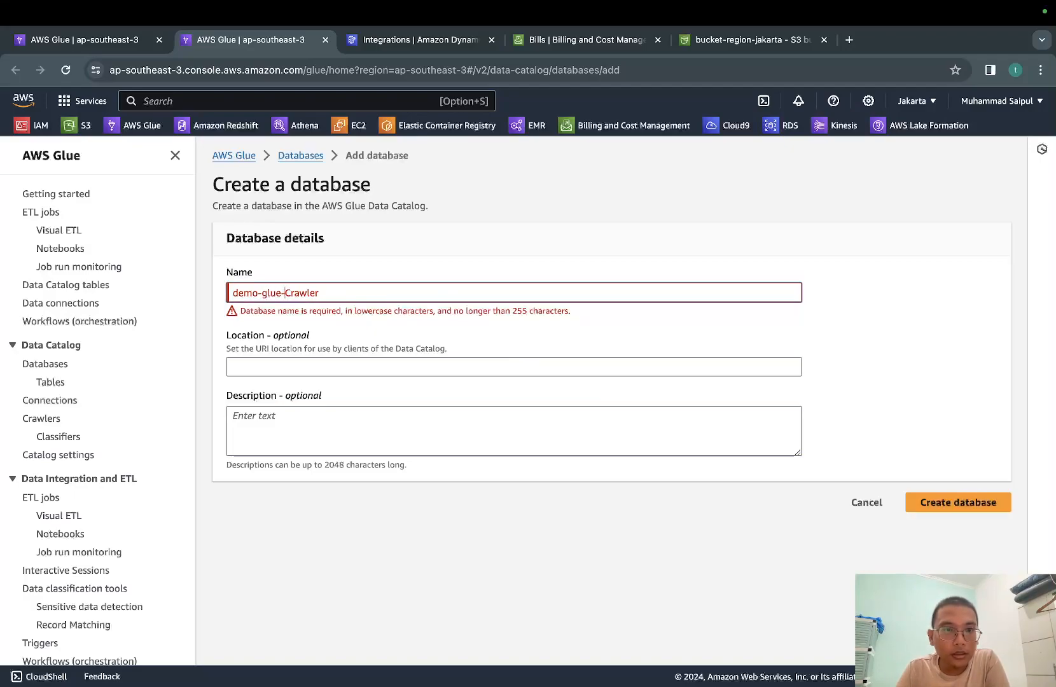
{"action": "key", "text": "Delete"}
{"action": "type", "text": "c"}
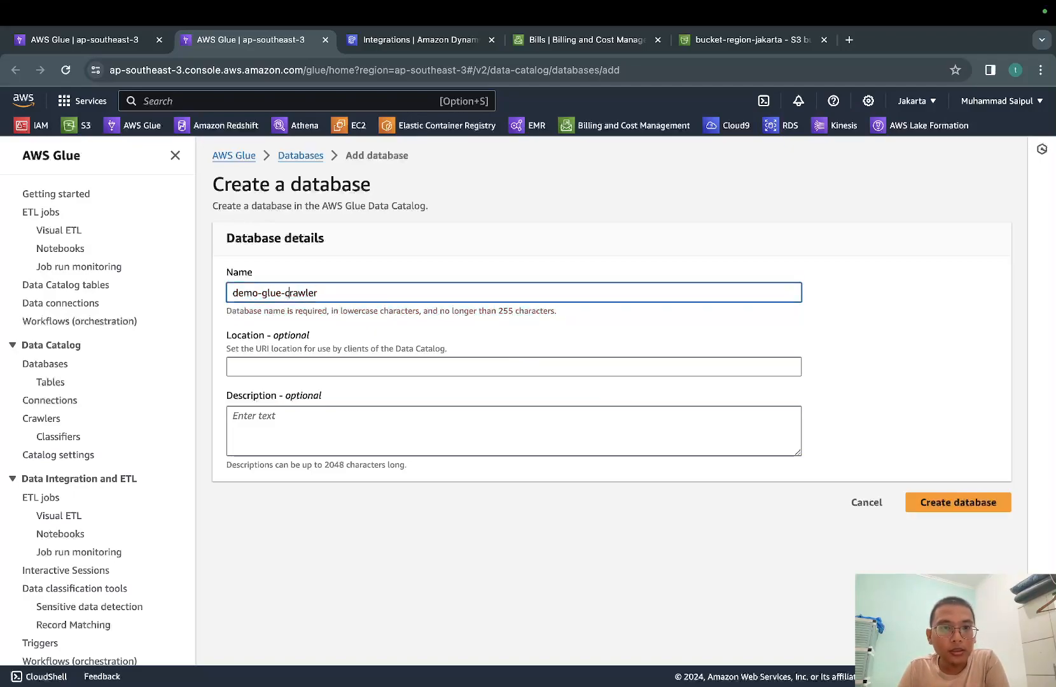
{"action": "left_click", "coordinate": [960, 503]}
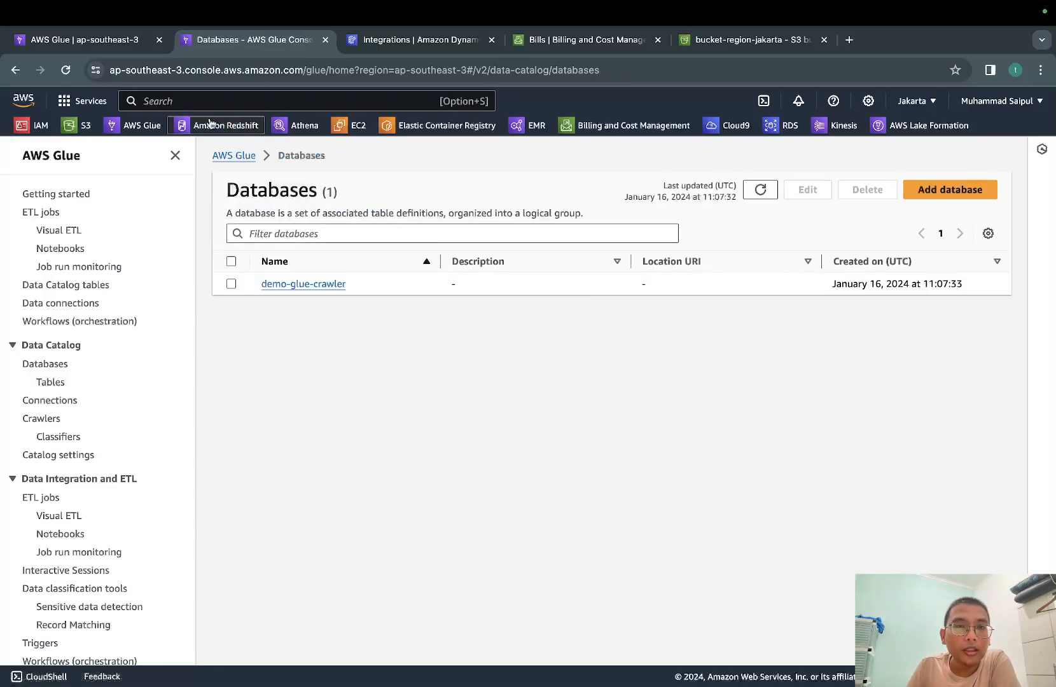
Return to the crawler setup, refresh the database choices and select demo-glue-crawler as the target database
{"action": "left_click", "coordinate": [112, 42]}
{"action": "left_click", "coordinate": [835, 278]}
{"action": "left_click", "coordinate": [778, 278]}
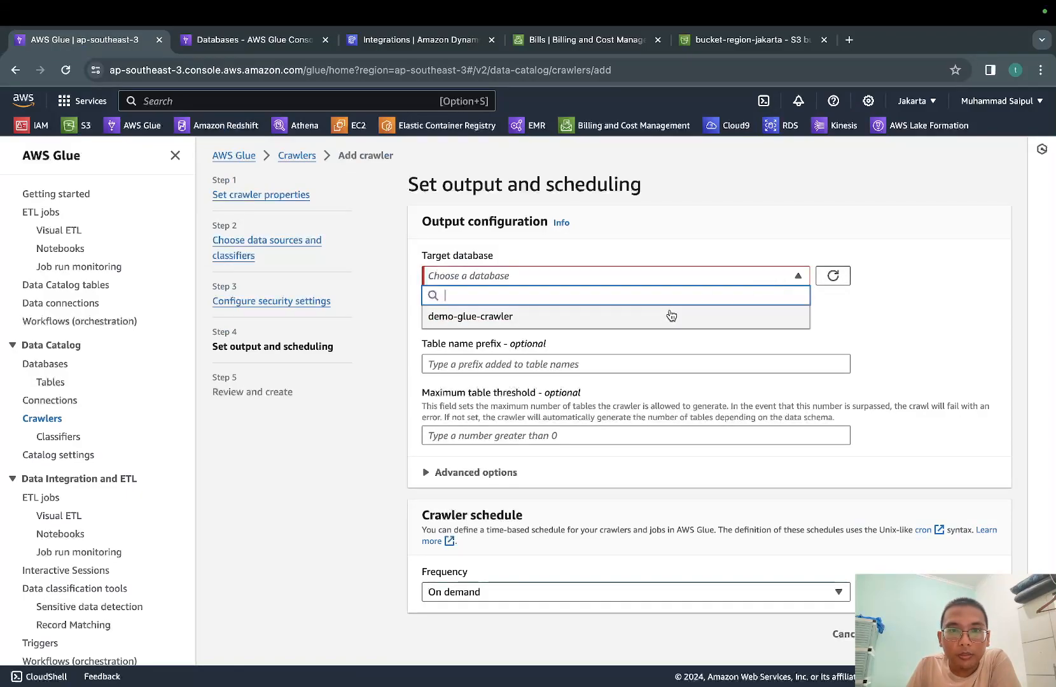
{"action": "left_click", "coordinate": [655, 318]}
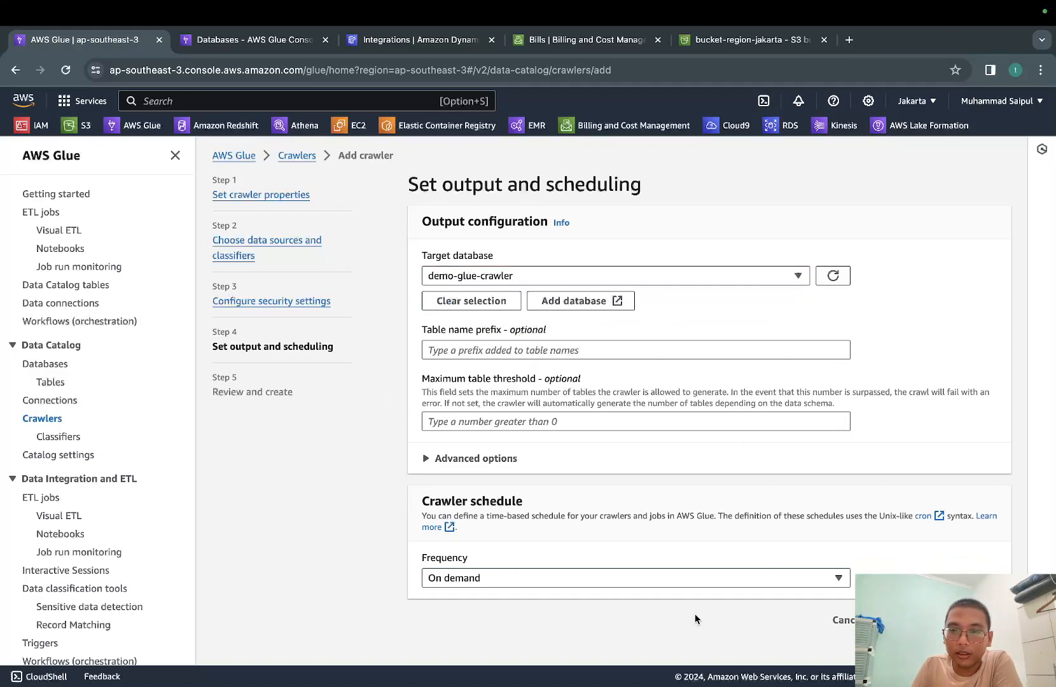
Try the Custom frequency for the crawler schedule, view its timing fields, and return the frequency to On demand
{"action": "left_click", "coordinate": [718, 579]}
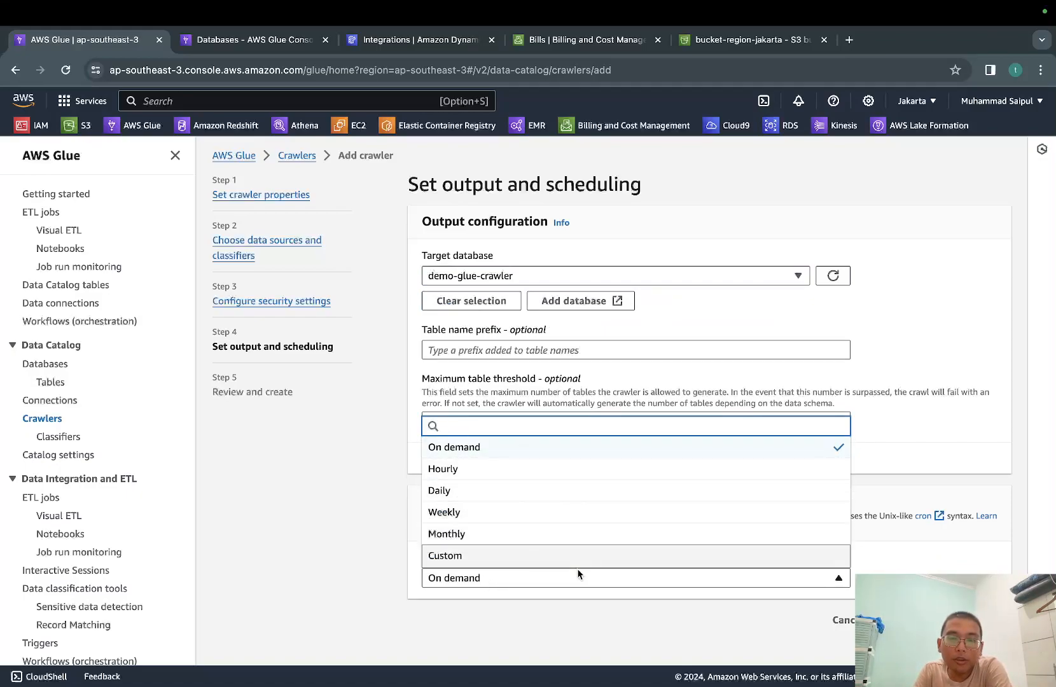
{"action": "left_click", "coordinate": [536, 561]}
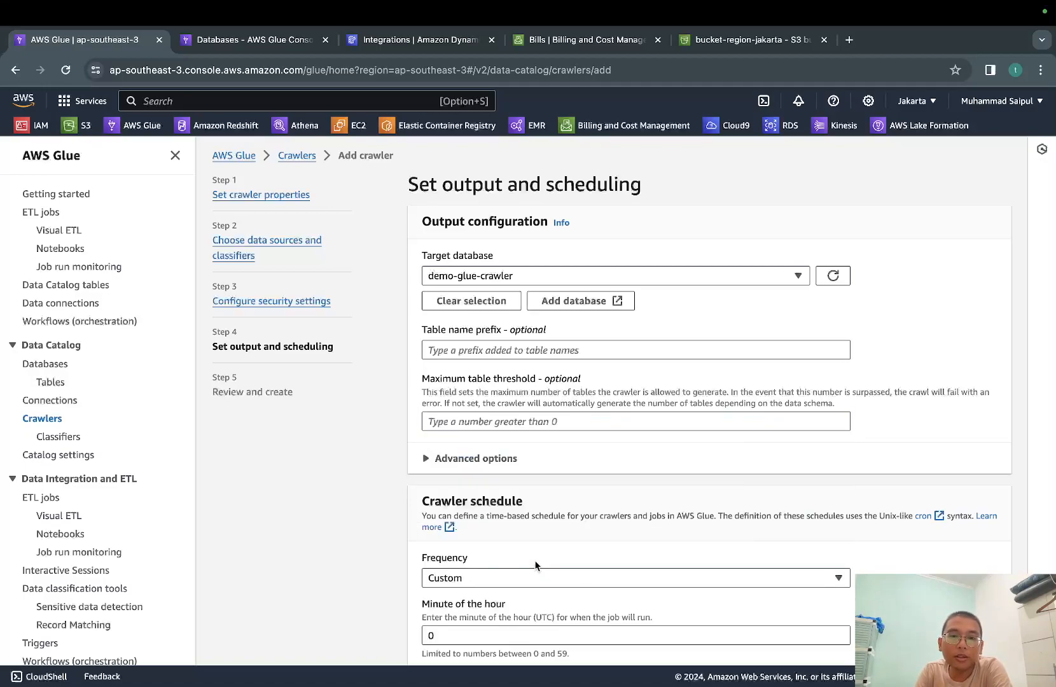
{"action": "scroll", "coordinate": [608, 587], "scroll_direction": "down", "scroll_amount": 6}
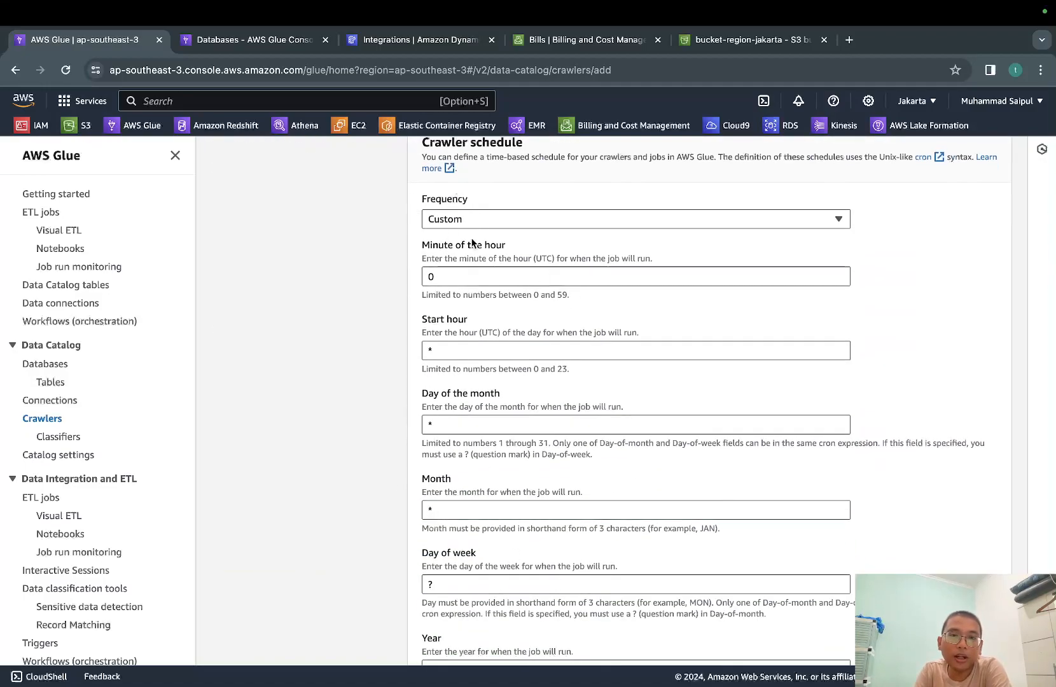
{"action": "left_click", "coordinate": [524, 217]}
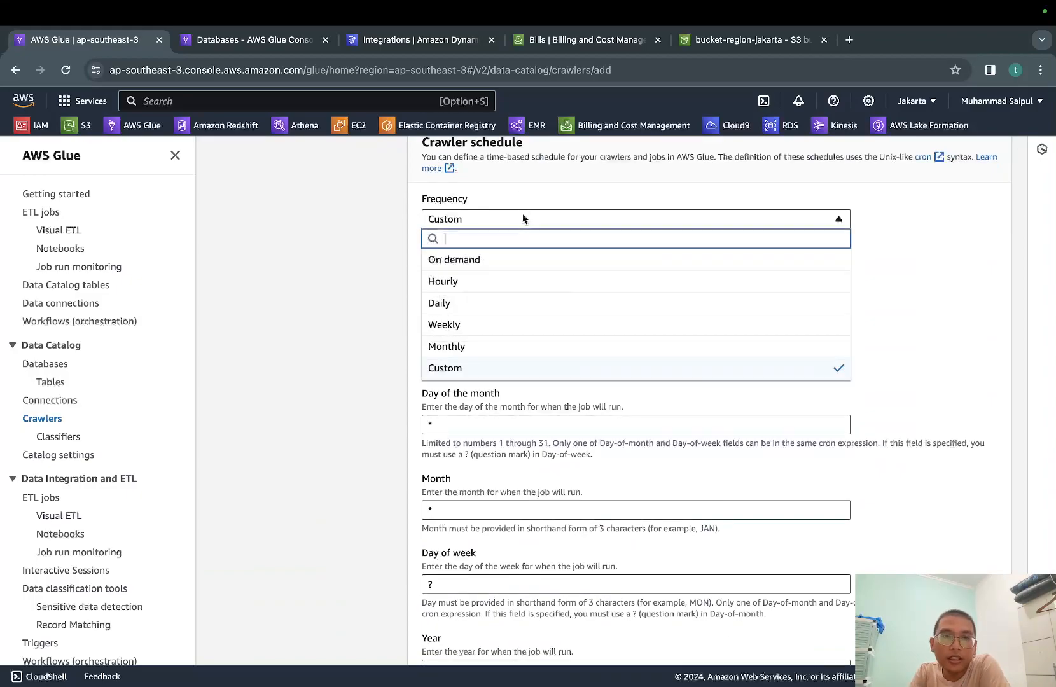
{"action": "left_click", "coordinate": [516, 263]}
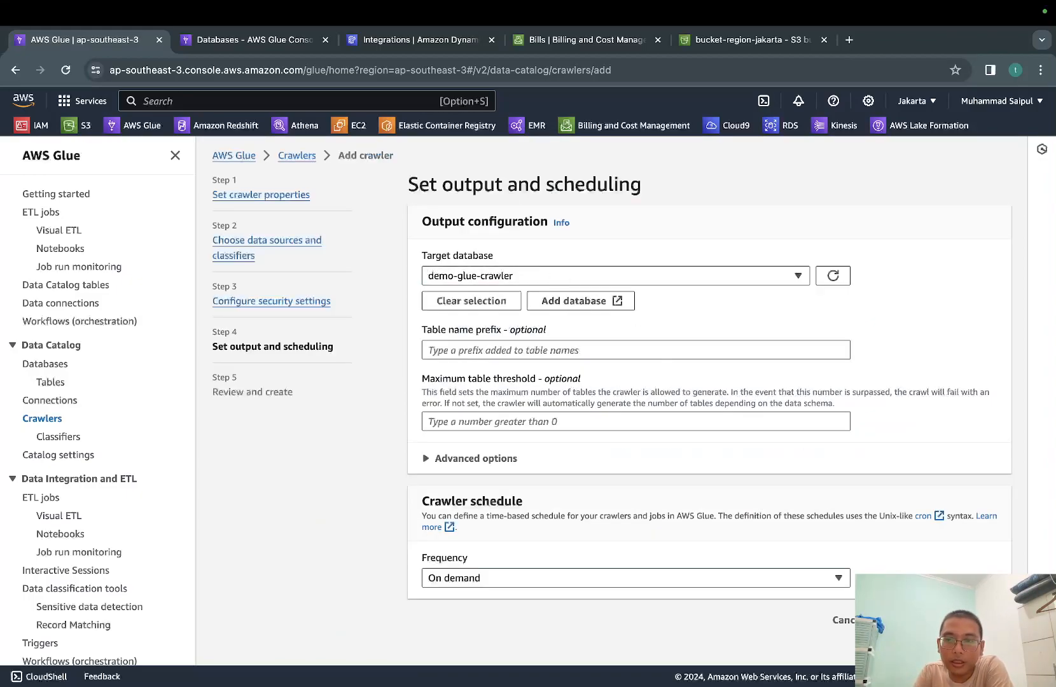
Proceed to the final review, check the settings of demoAWSGlueCrawler from properties to output, and create the crawler
{"action": "left_click", "coordinate": [986, 620]}
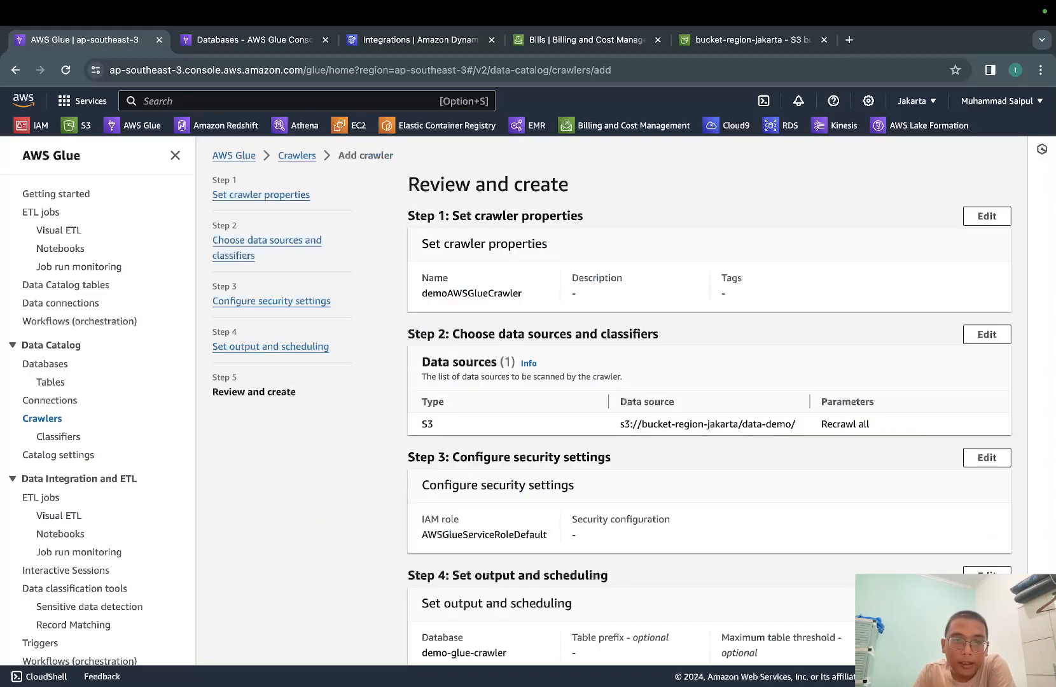
{"action": "scroll", "coordinate": [761, 588], "scroll_direction": "down", "scroll_amount": 2}
{"action": "scroll", "coordinate": [761, 587], "scroll_direction": "up", "scroll_amount": 2}
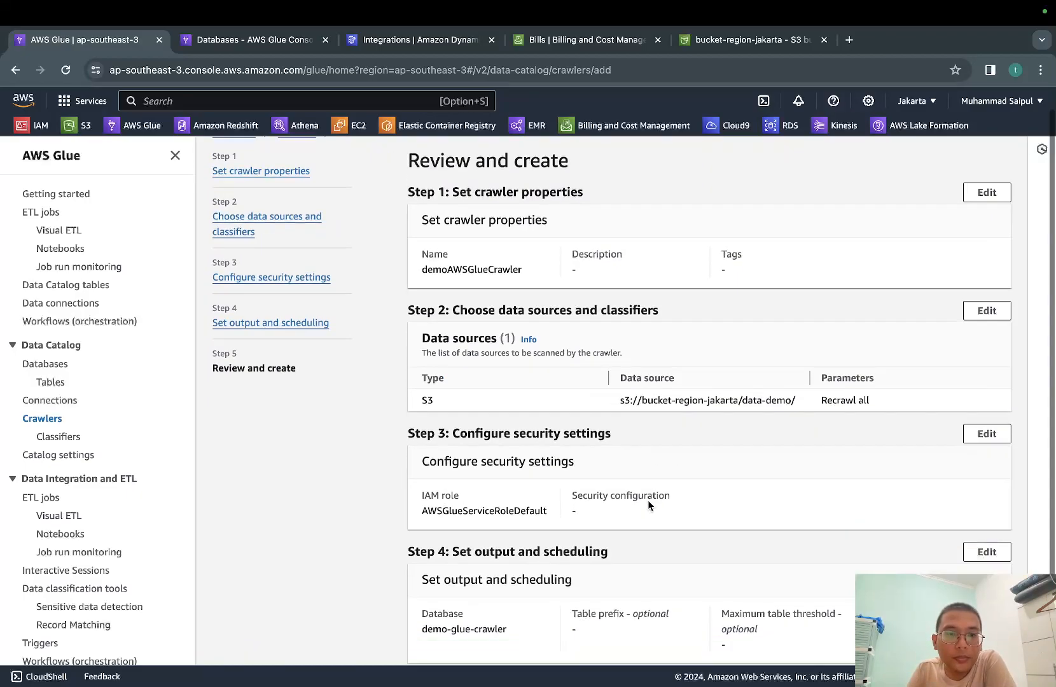
{"action": "scroll", "coordinate": [648, 500], "scroll_direction": "down", "scroll_amount": 2}
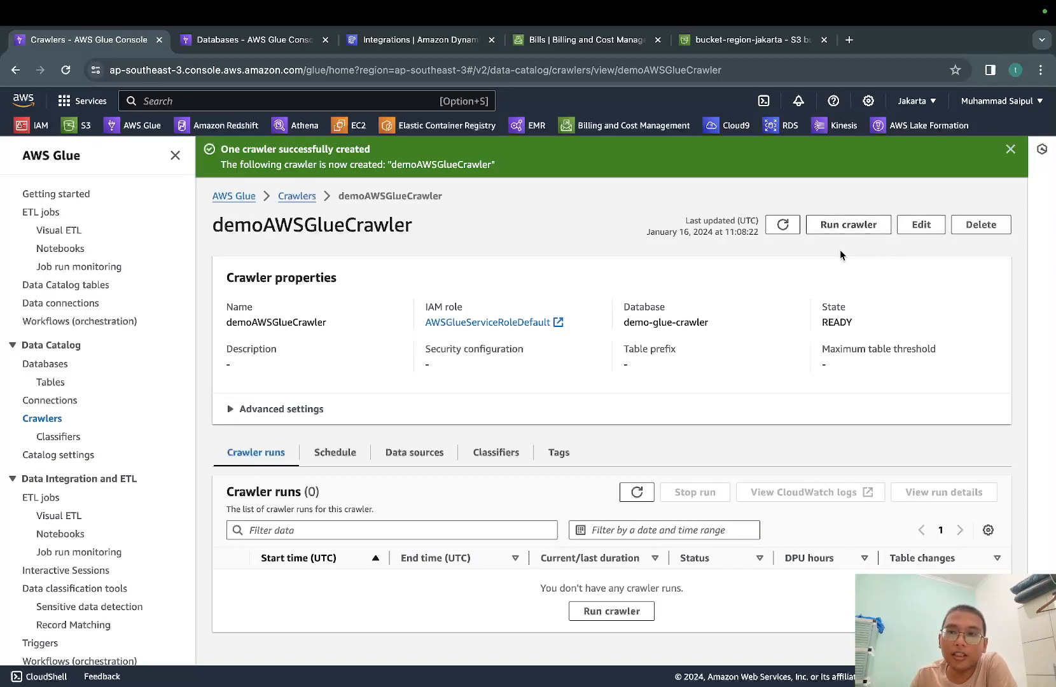
Run the demoAWSGlueCrawler crawler and refresh its run list and crawler state
{"action": "left_click", "coordinate": [834, 231]}
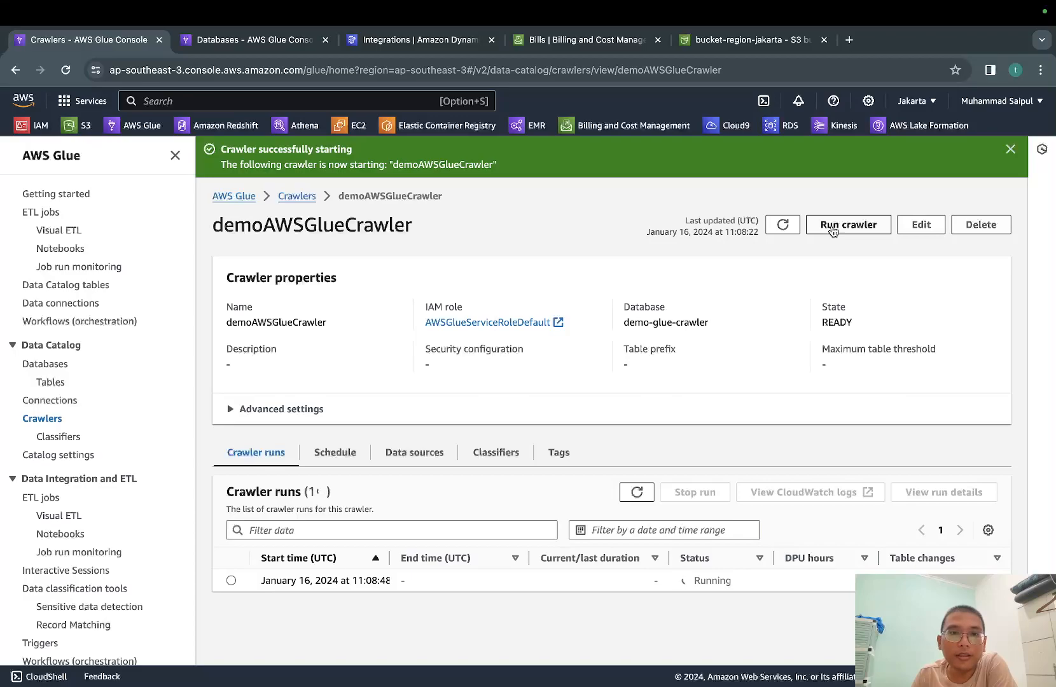
{"action": "left_click", "coordinate": [643, 496]}
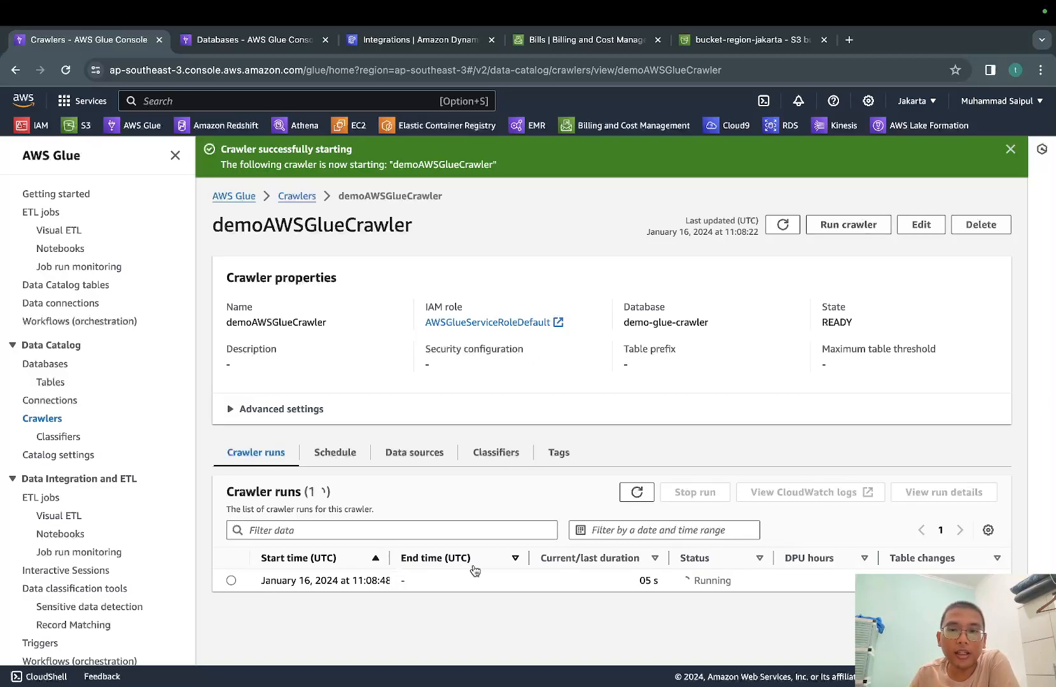
{"action": "left_click", "coordinate": [791, 226]}
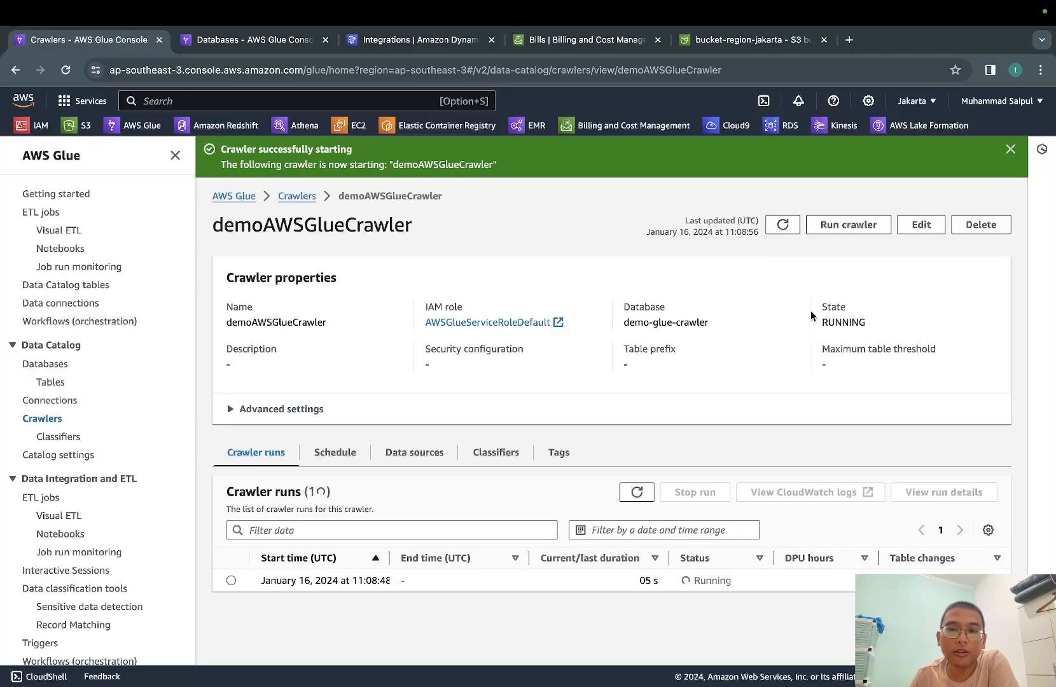
{"action": "key", "text": "ctrl+Left"}
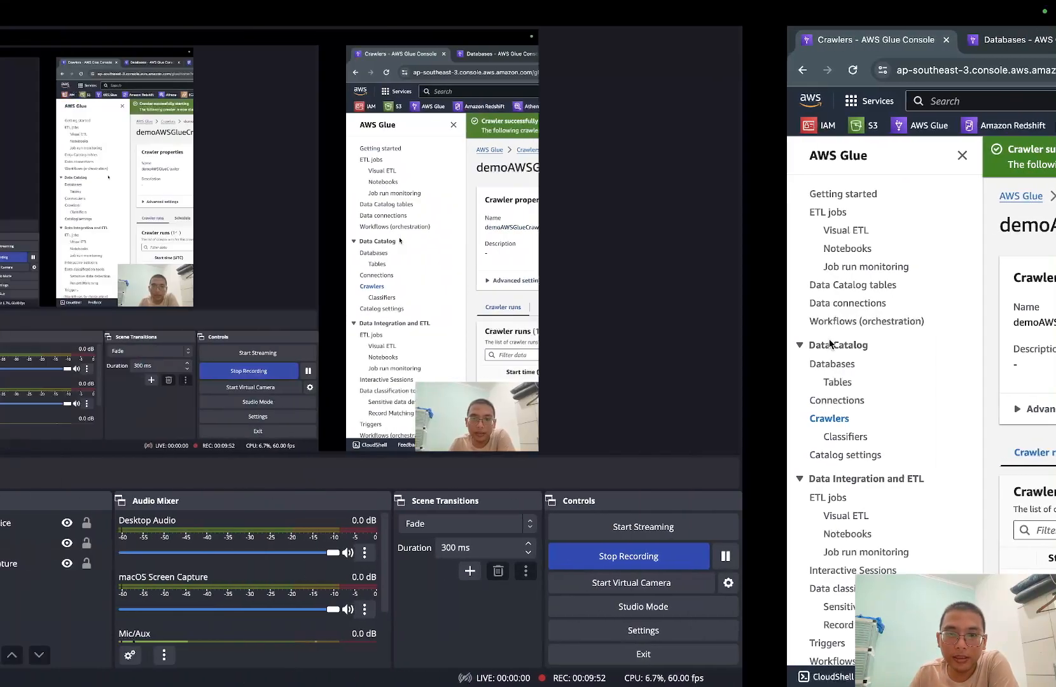
{"action": "key", "text": "ctrl+Right"}
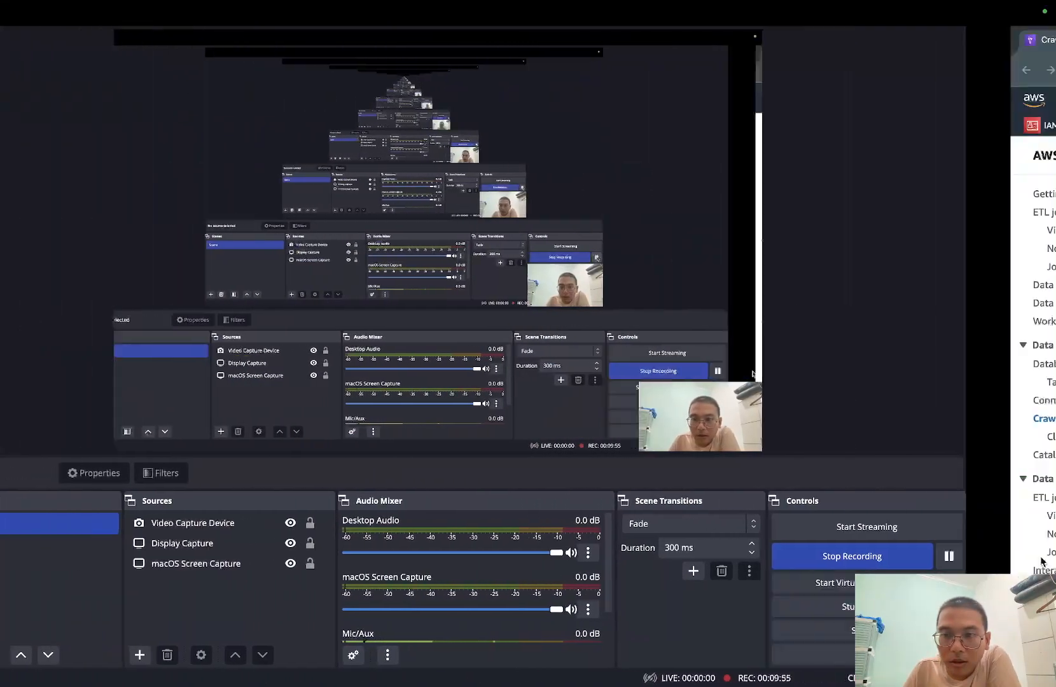
{"action": "key", "text": "ctrl+Left"}
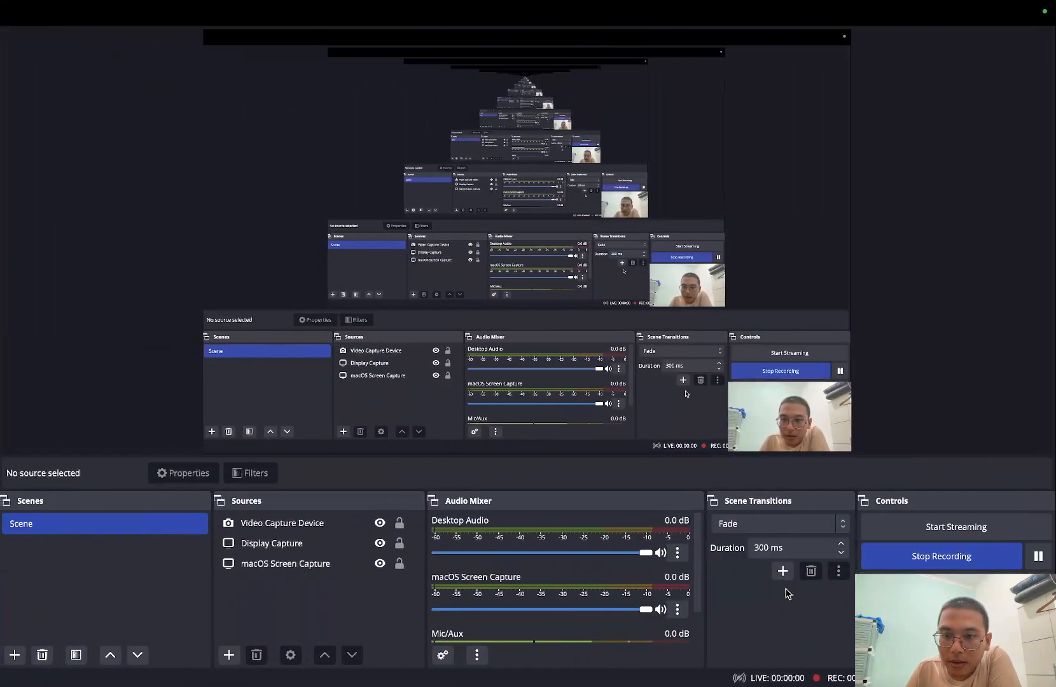
{"action": "key", "text": "ctrl+Right"}
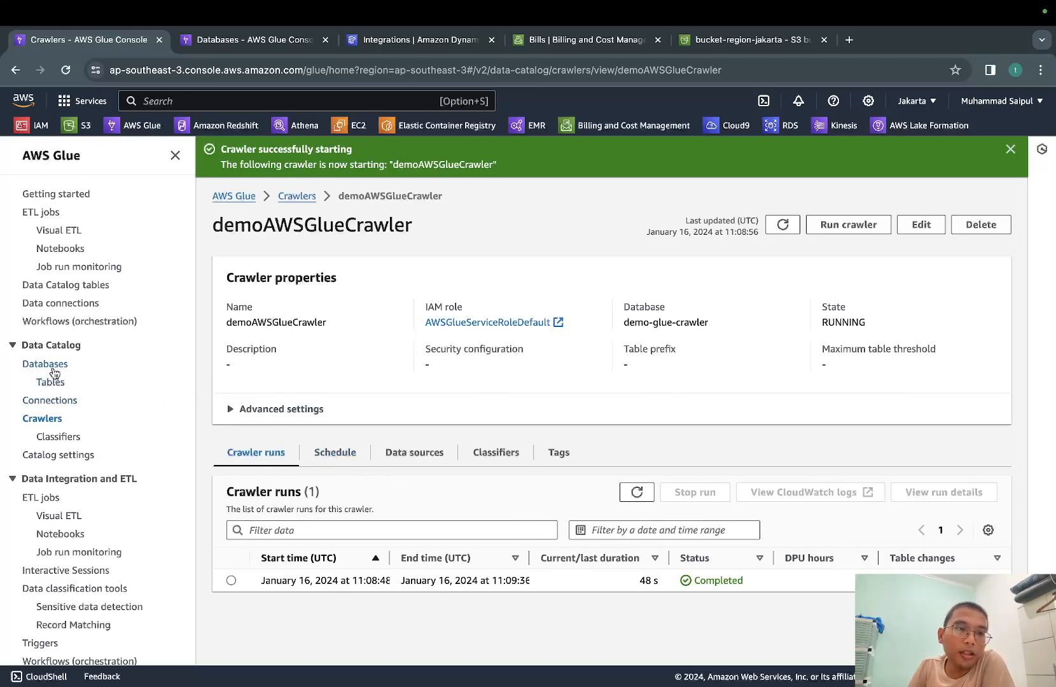
Open the demo-glue-crawler database in the Data Catalog and open its data_demo table
{"action": "left_click", "coordinate": [45, 364]}
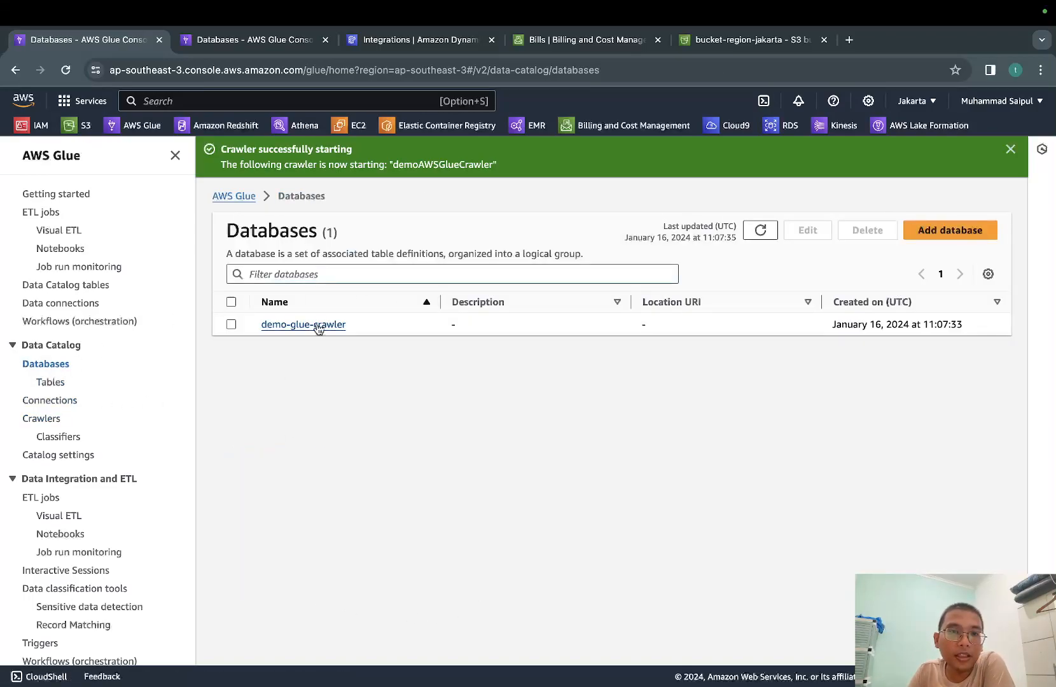
{"action": "left_click", "coordinate": [318, 326]}
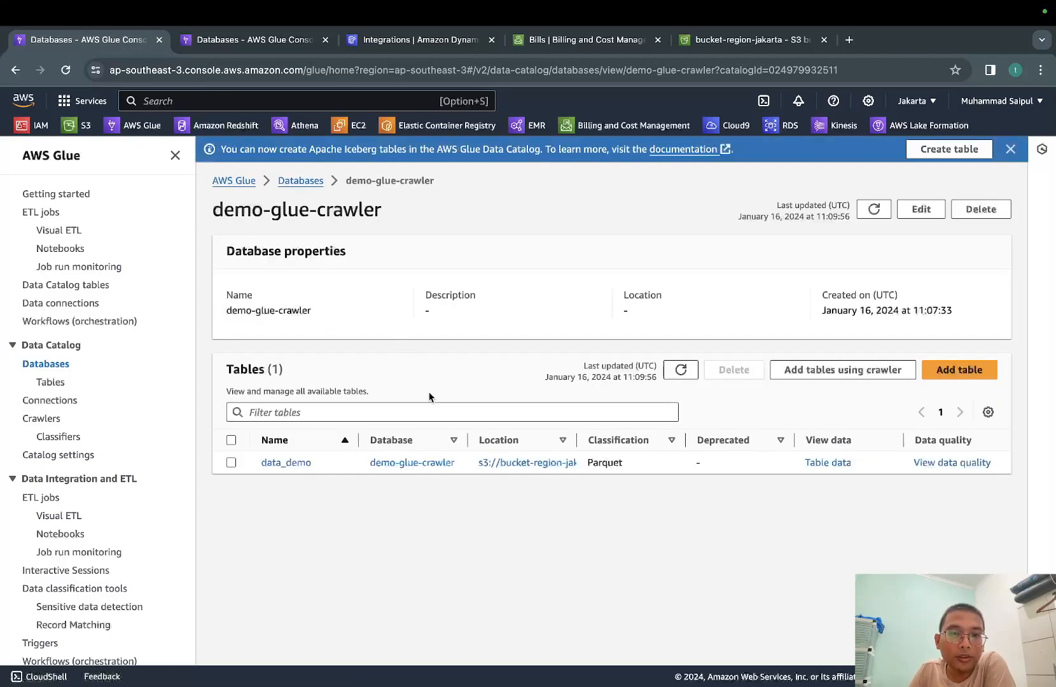
{"action": "left_click_drag", "start_coordinate": [359, 440], "coordinate": [388, 444]}
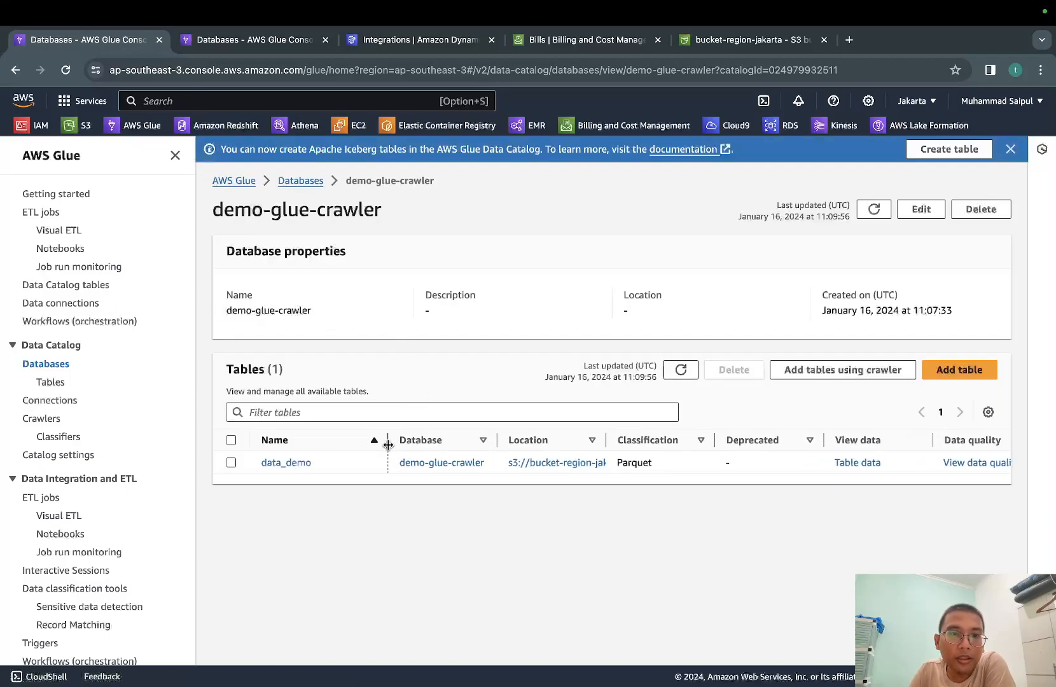
{"action": "left_click", "coordinate": [279, 465]}
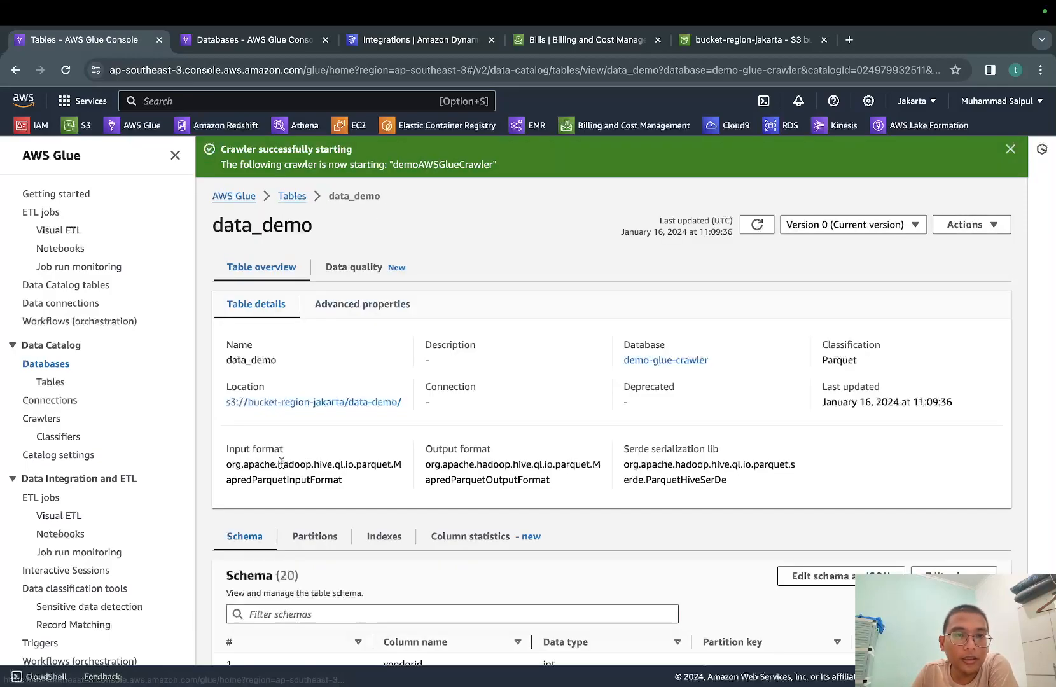
Examine the data_demo table's details and its schema, including column names and data types
{"action": "scroll", "coordinate": [523, 495], "scroll_direction": "down", "scroll_amount": 3}
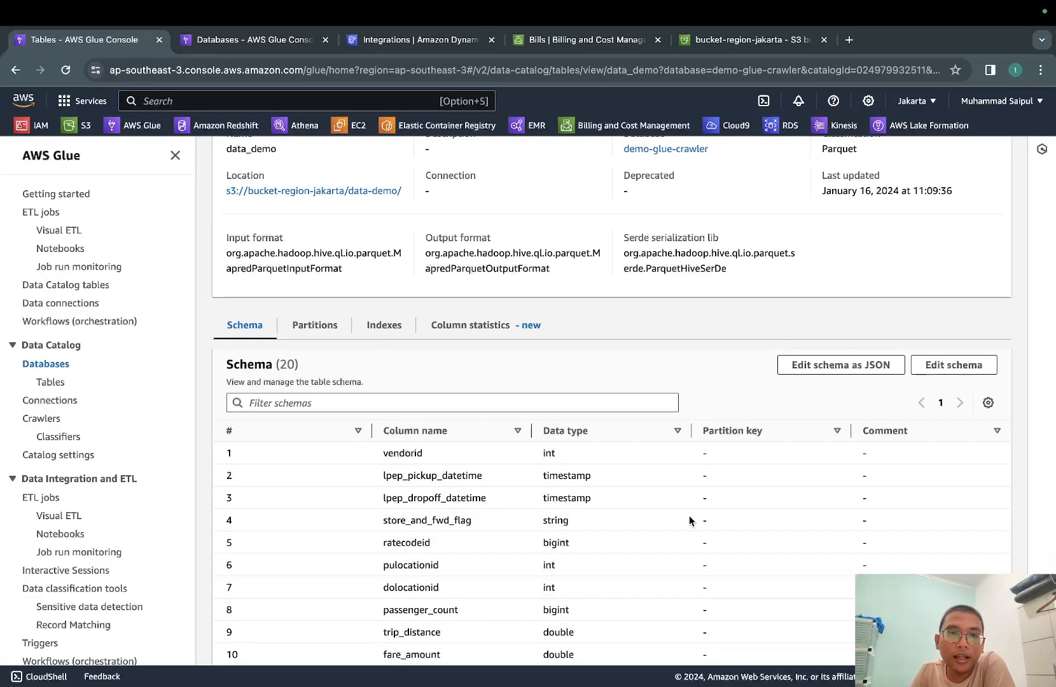
{"action": "scroll", "coordinate": [689, 518], "scroll_direction": "down", "scroll_amount": 3}
{"action": "scroll", "coordinate": [689, 516], "scroll_direction": "down", "scroll_amount": 2}
{"action": "scroll", "coordinate": [689, 516], "scroll_direction": "up", "scroll_amount": 1}
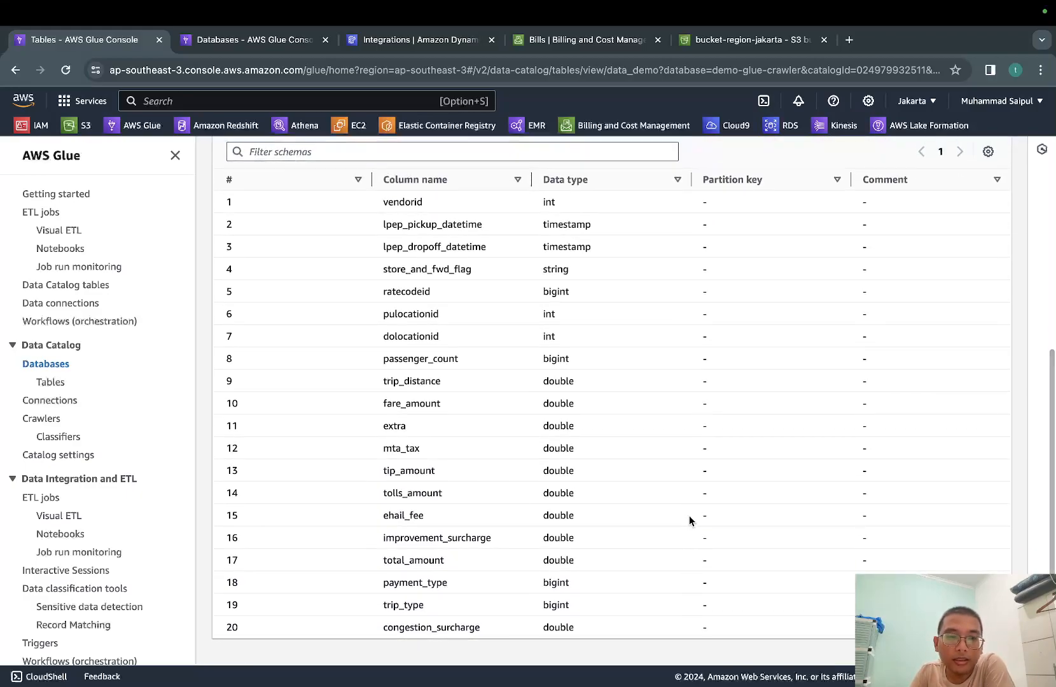
{"action": "scroll", "coordinate": [445, 398], "scroll_direction": "up", "scroll_amount": 2}
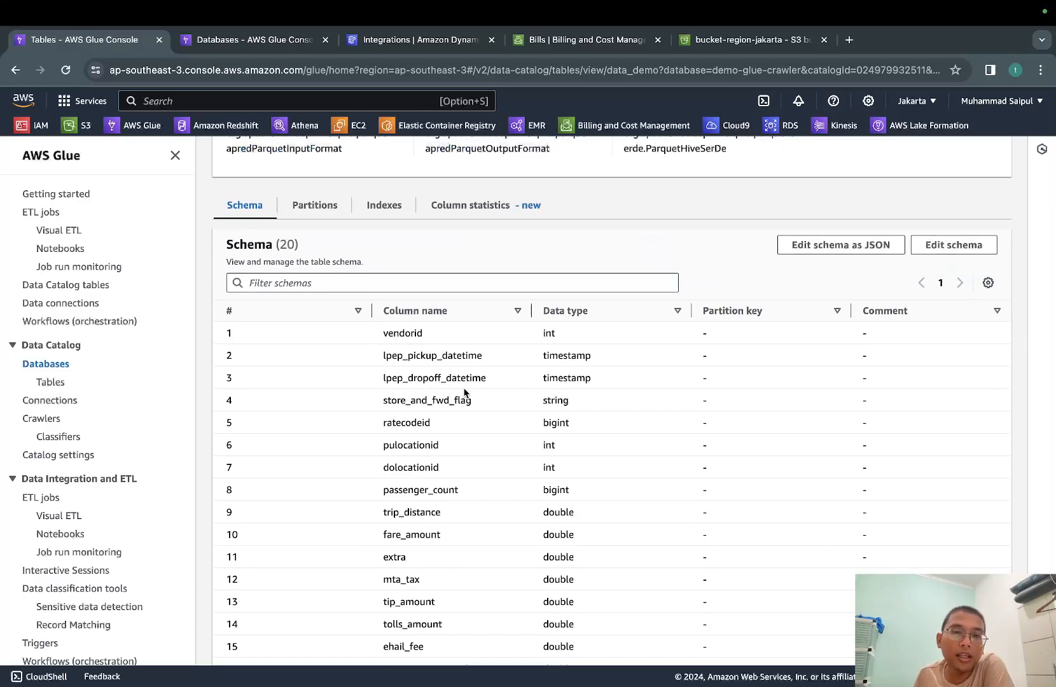
{"action": "scroll", "coordinate": [465, 393], "scroll_direction": "up", "scroll_amount": 3}
{"action": "scroll", "coordinate": [551, 364], "scroll_direction": "down", "scroll_amount": 6}
{"action": "scroll", "coordinate": [563, 513], "scroll_direction": "up", "scroll_amount": 7}
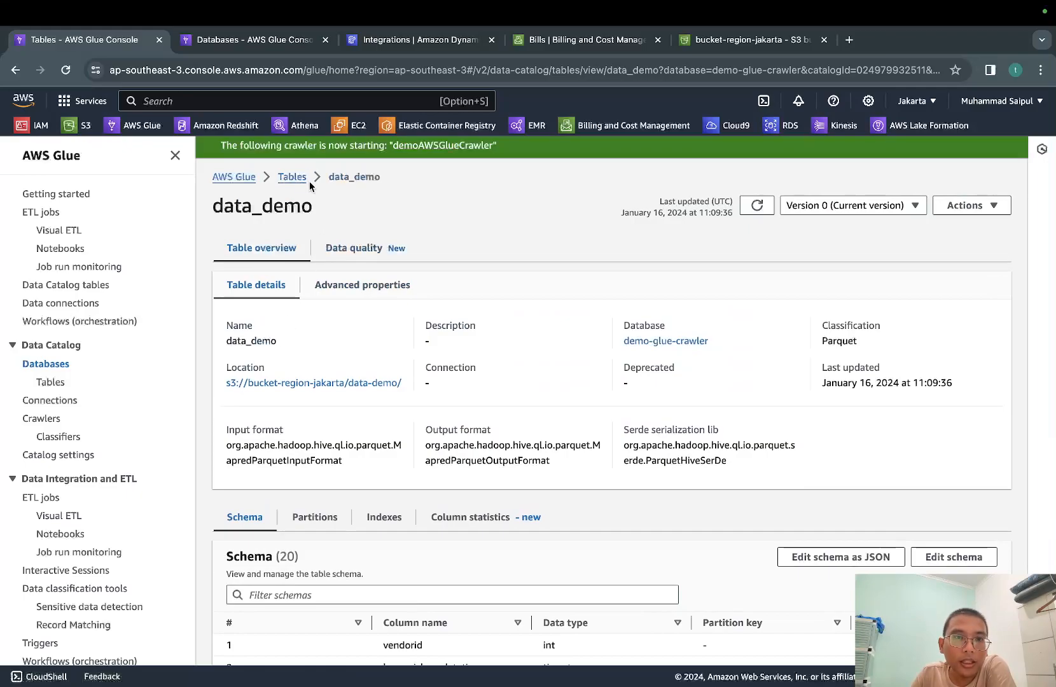
Go back to the Glue databases and reopen demo-glue-crawler to view its table list
{"action": "left_click", "coordinate": [234, 177]}
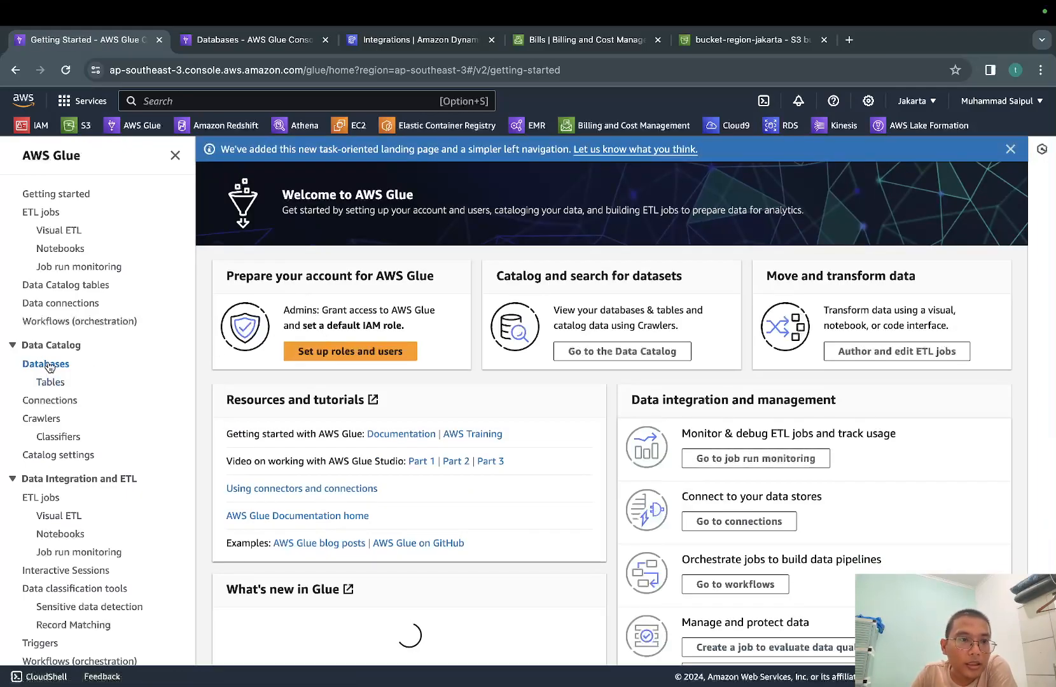
{"action": "left_click", "coordinate": [47, 365]}
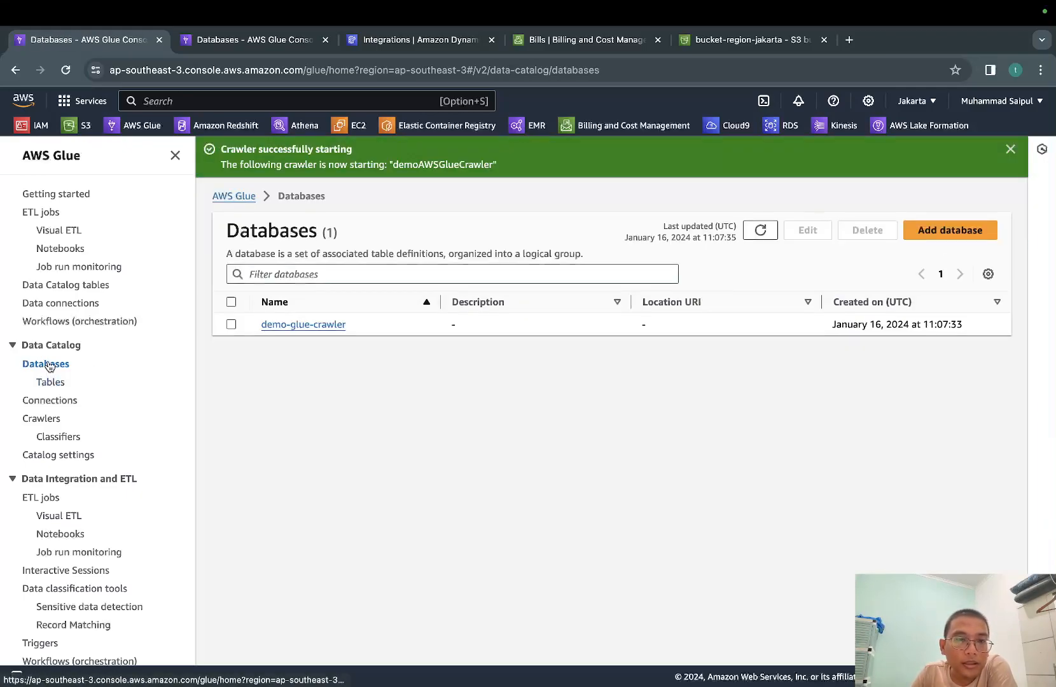
{"action": "left_click", "coordinate": [328, 325]}
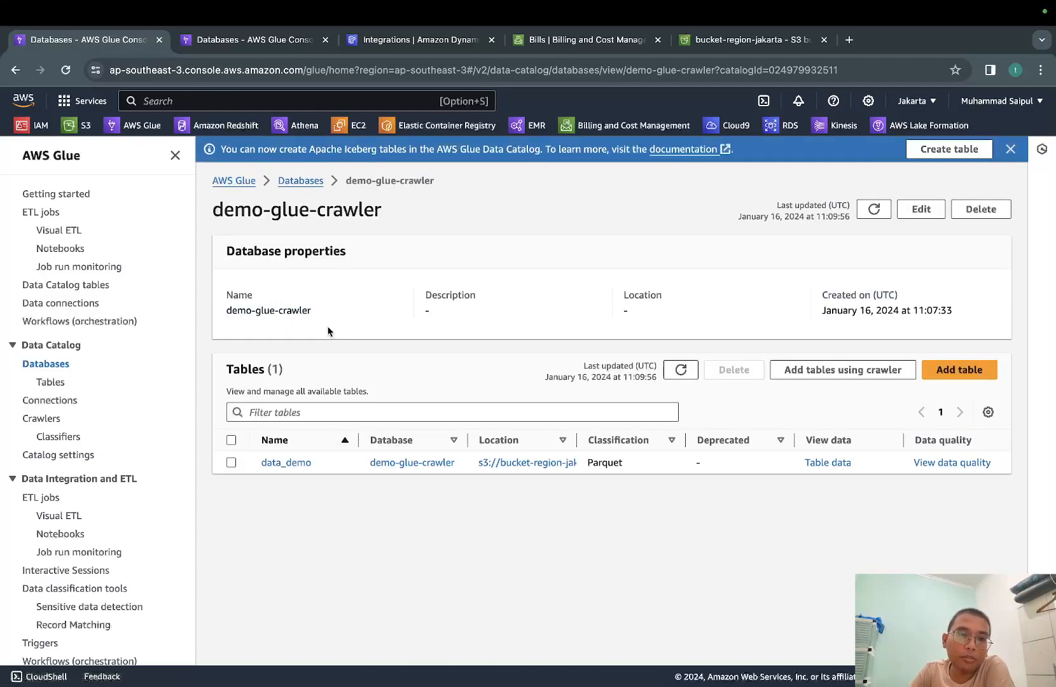